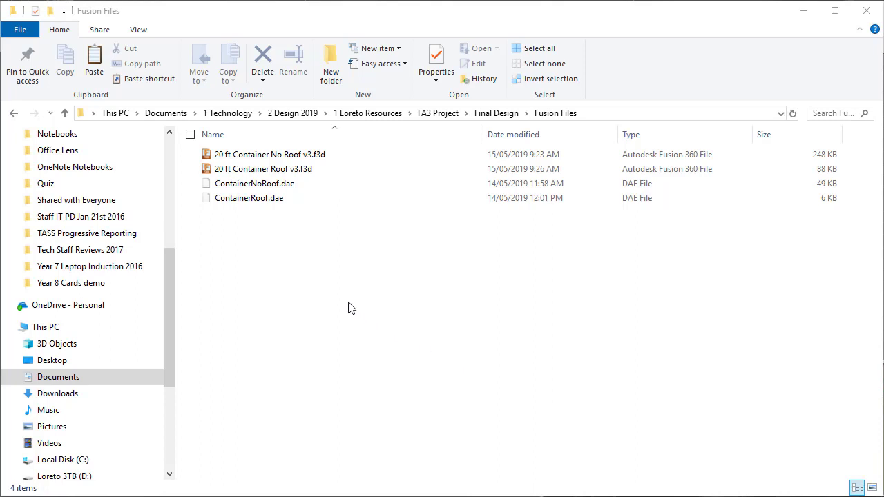
Step: Compare ContainerNoRoof.dae and ContainerRoof.dae in Fusion Files, then close the folder window
{"action": "left_click", "coordinate": [276, 185]}
{"action": "left_click", "coordinate": [277, 197]}
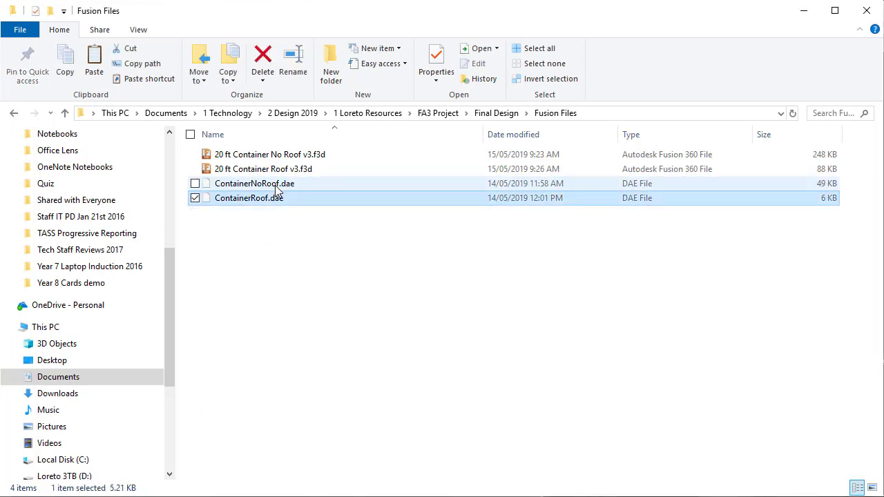
{"action": "key", "text": "Up"}
{"action": "left_click", "coordinate": [274, 201]}
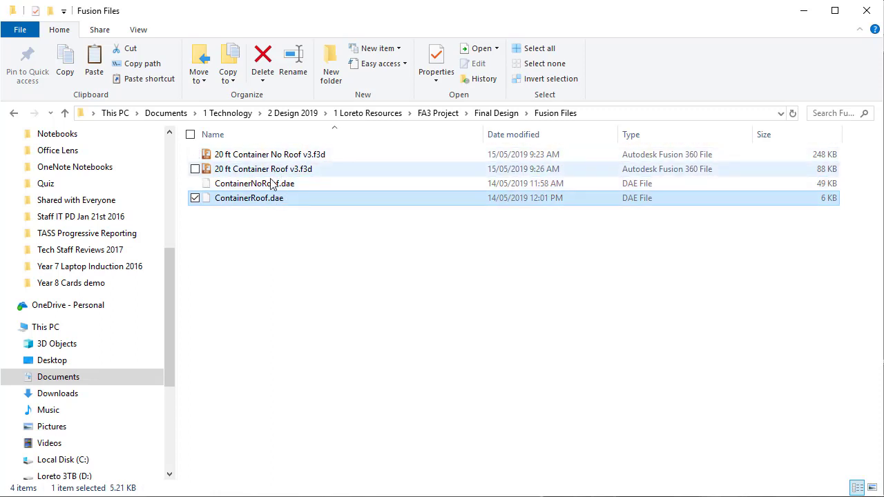
{"action": "left_click", "coordinate": [268, 230]}
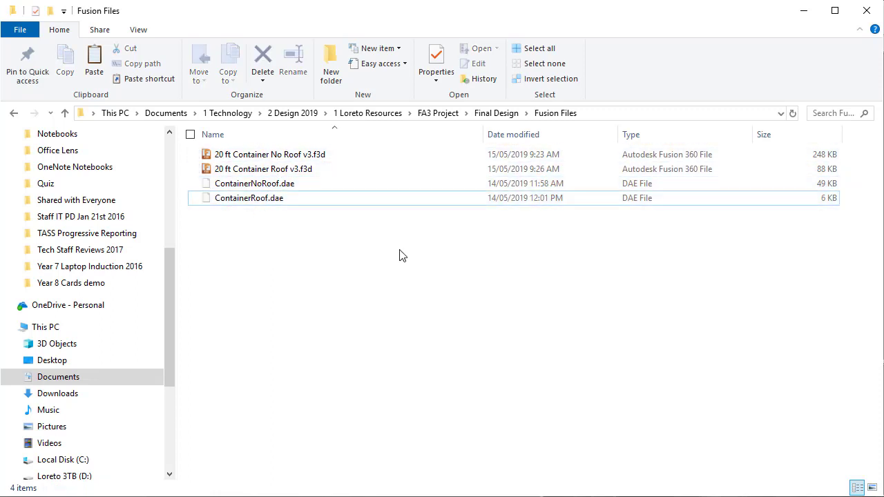
{"action": "left_click", "coordinate": [867, 11]}
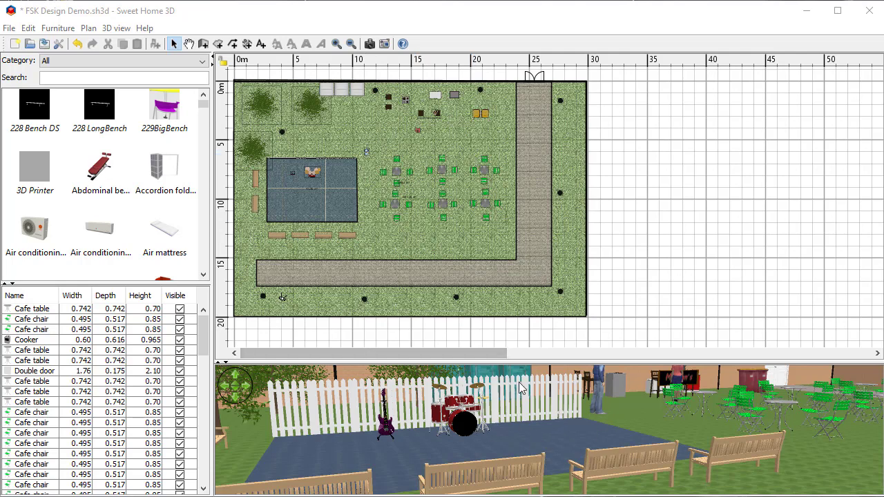
{"action": "left_click_drag", "start_coordinate": [576, 361], "coordinate": [575, 188]}
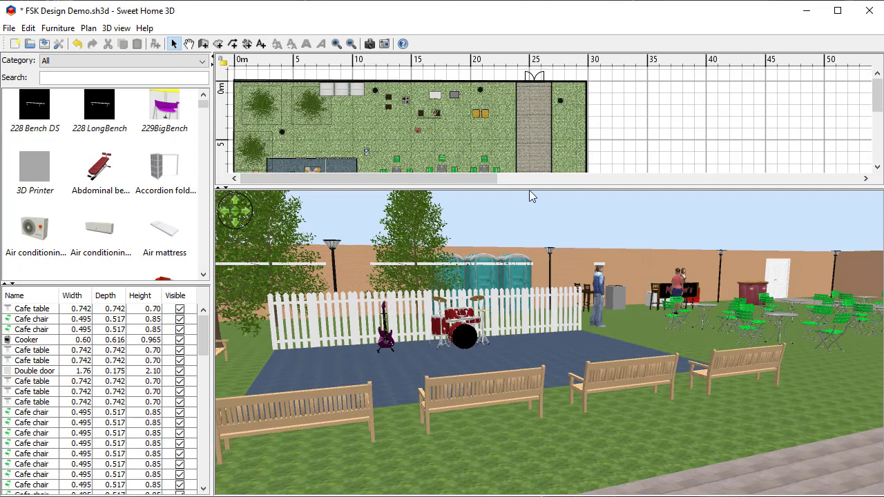
{"action": "left_click_drag", "start_coordinate": [532, 191], "coordinate": [523, 352]}
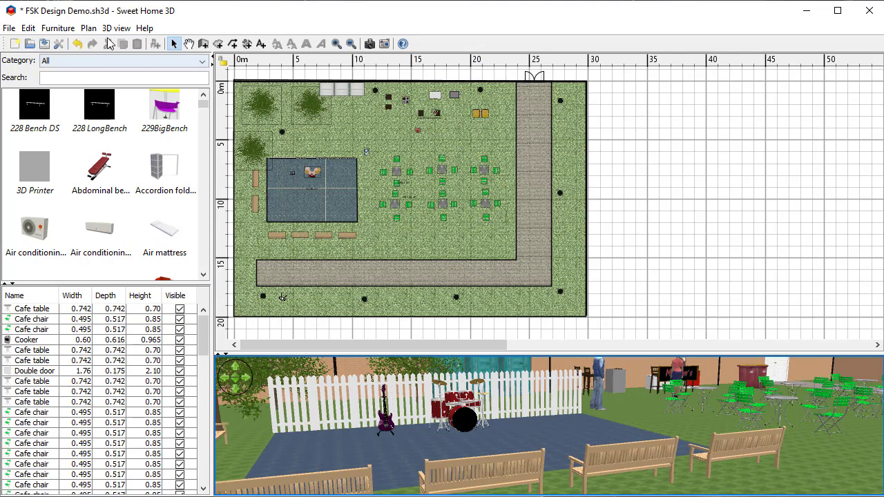
Step: Import ContainerNoRoof.dae from Fusion Files as new furniture, advancing to the orientation step
{"action": "left_click", "coordinate": [69, 30]}
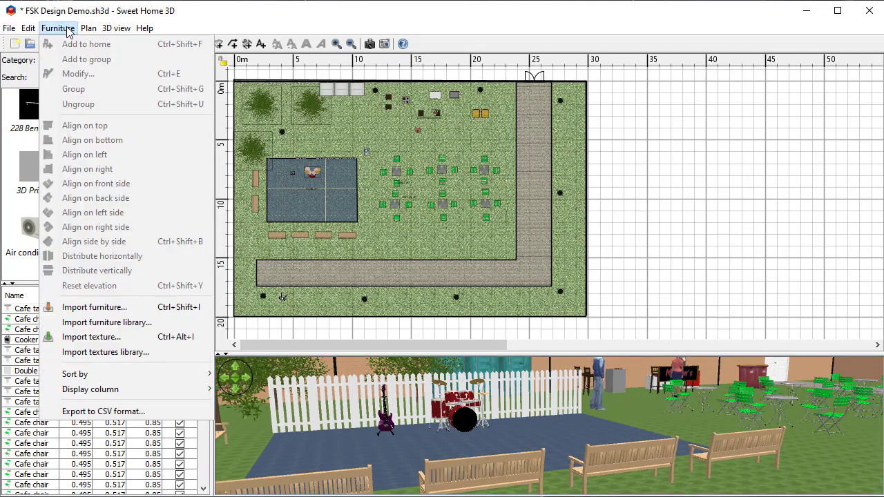
{"action": "left_click", "coordinate": [106, 308]}
{"action": "left_click", "coordinate": [436, 173]}
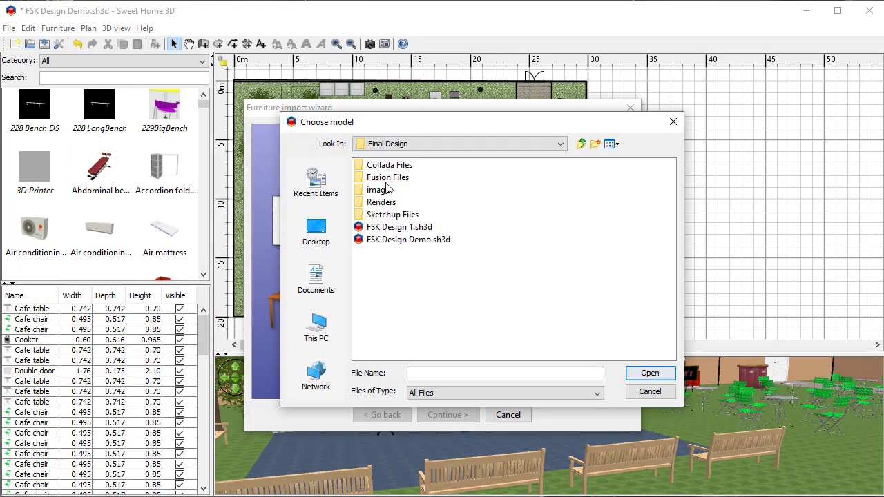
{"action": "double_click", "coordinate": [387, 178]}
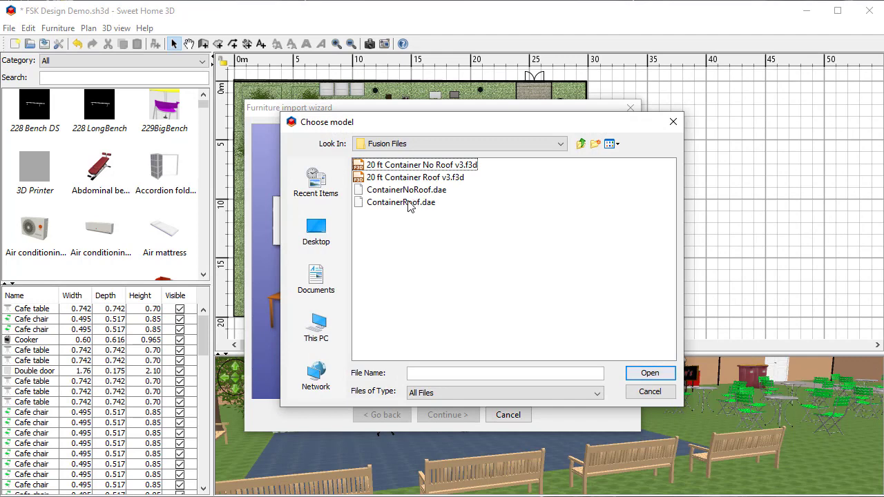
{"action": "left_click", "coordinate": [406, 190]}
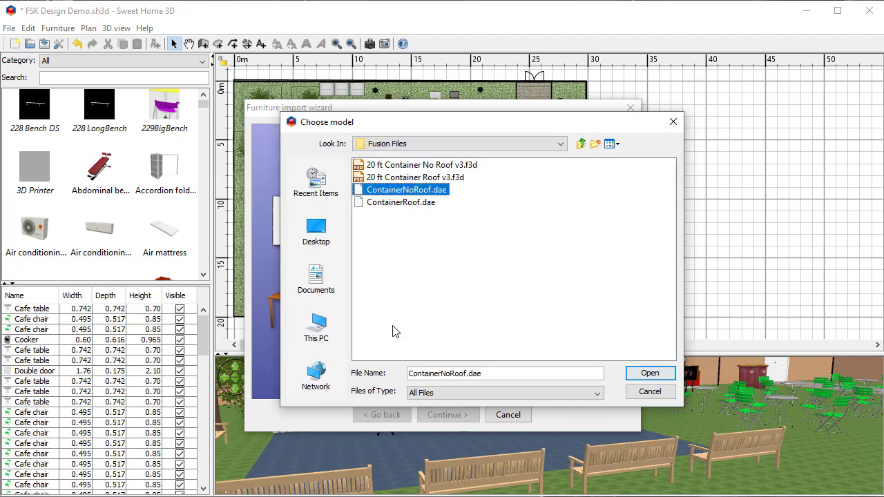
{"action": "left_click", "coordinate": [643, 375]}
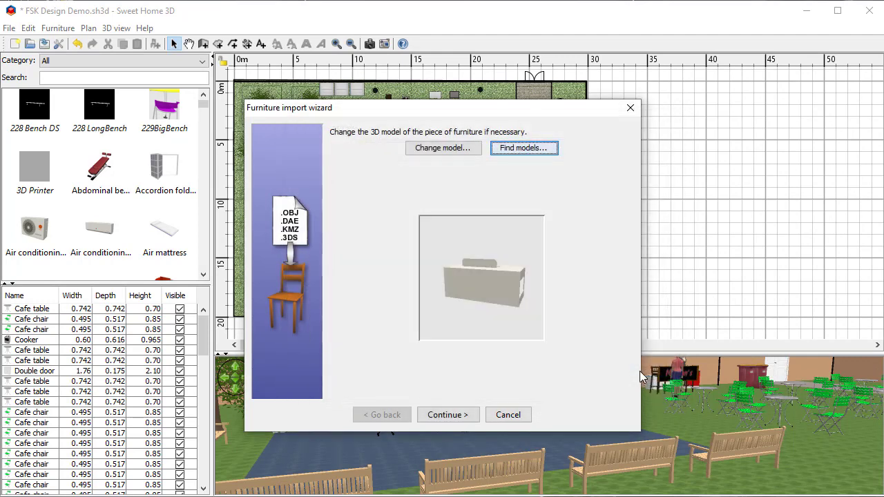
{"action": "left_click", "coordinate": [454, 416]}
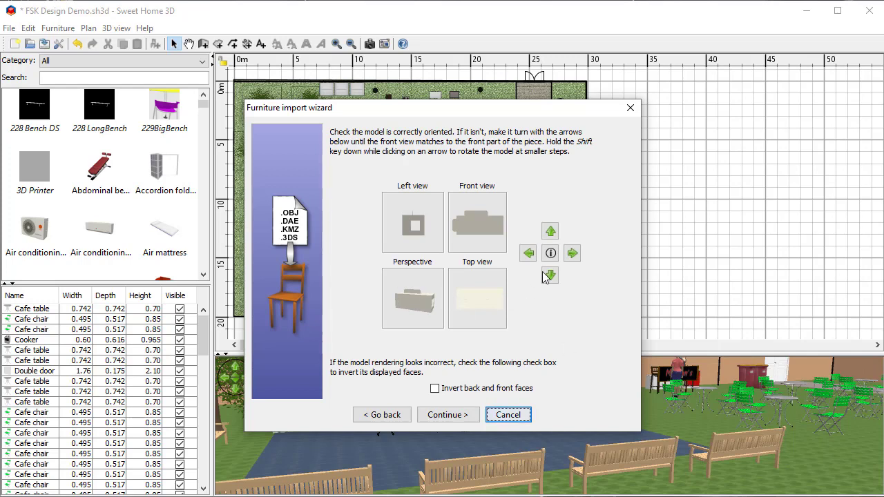
Step: Rotate the container model with the up and right arrows until its long side faces front
{"action": "left_click", "coordinate": [550, 232]}
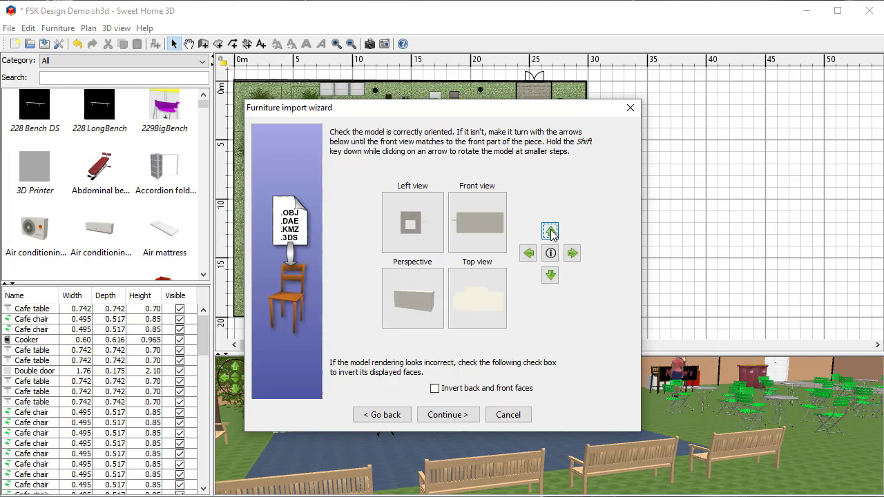
{"action": "left_click", "coordinate": [573, 253]}
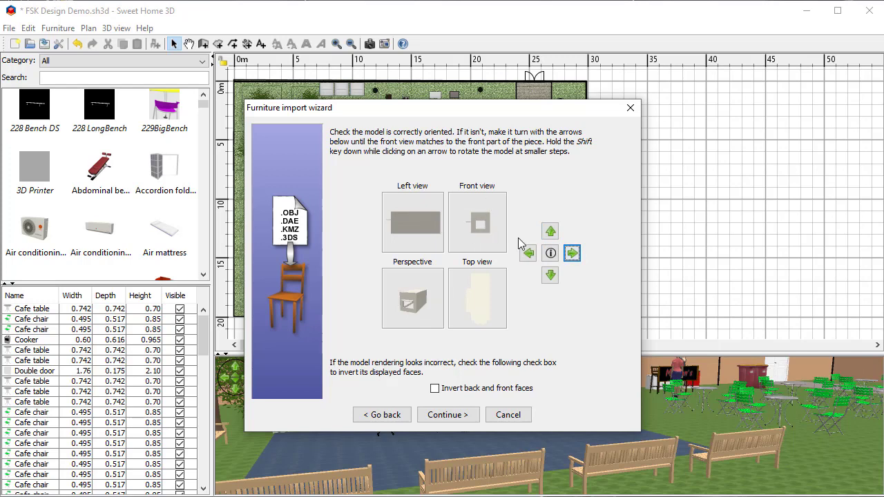
{"action": "left_click", "coordinate": [572, 253]}
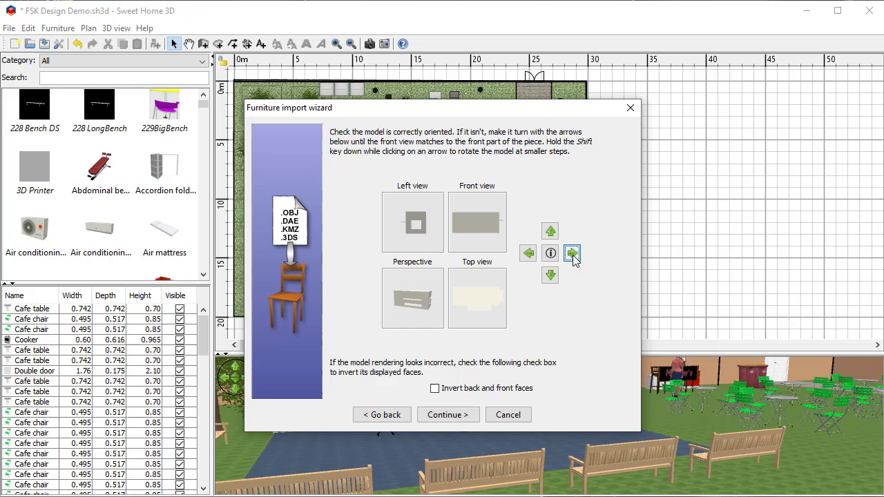
{"action": "left_click", "coordinate": [572, 253]}
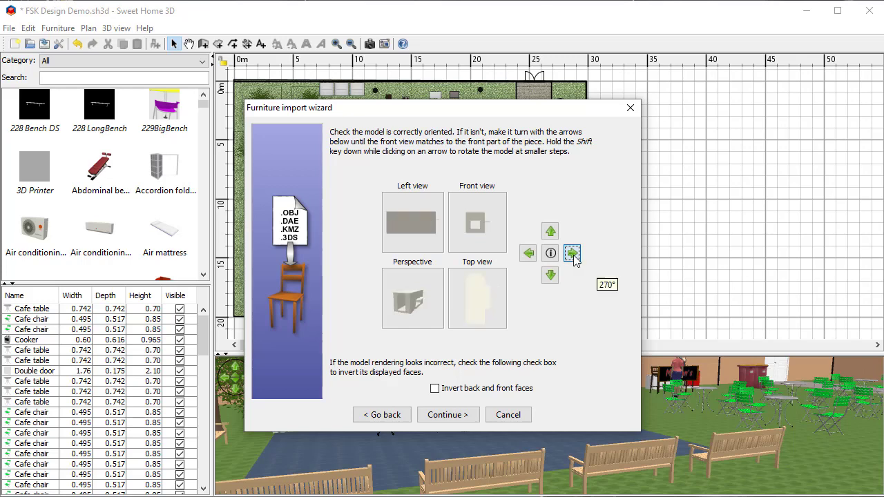
{"action": "left_click", "coordinate": [573, 254]}
{"action": "left_click", "coordinate": [550, 233]}
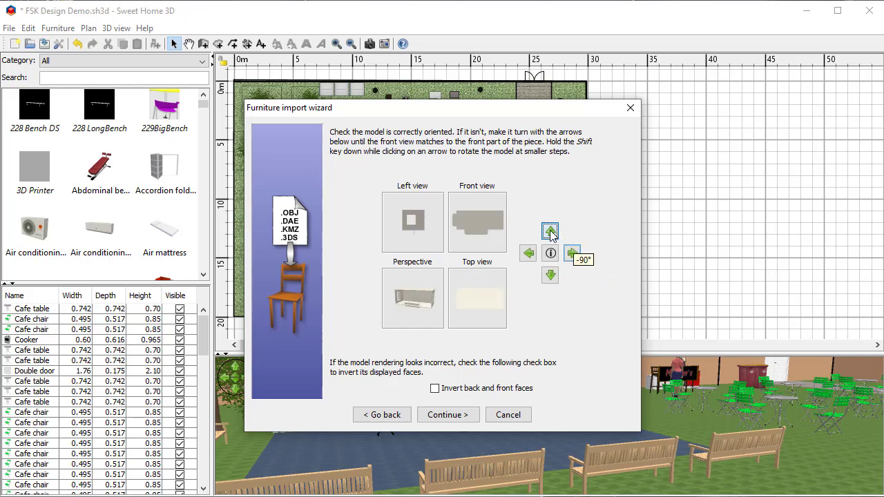
{"action": "left_click", "coordinate": [551, 233]}
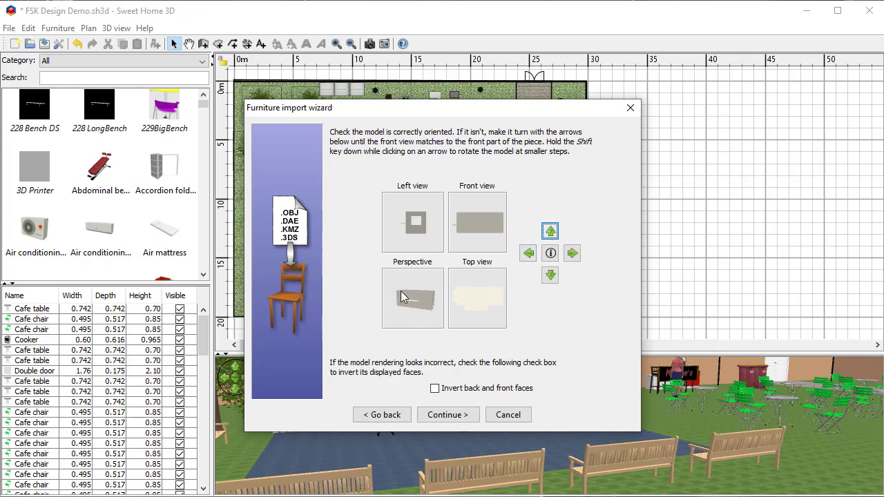
{"action": "left_click_drag", "start_coordinate": [400, 290], "coordinate": [478, 205]}
Step: Add ContainerNoRoof to the catalog under the Exterior category and enter the creator's name
{"action": "left_click", "coordinate": [448, 415]}
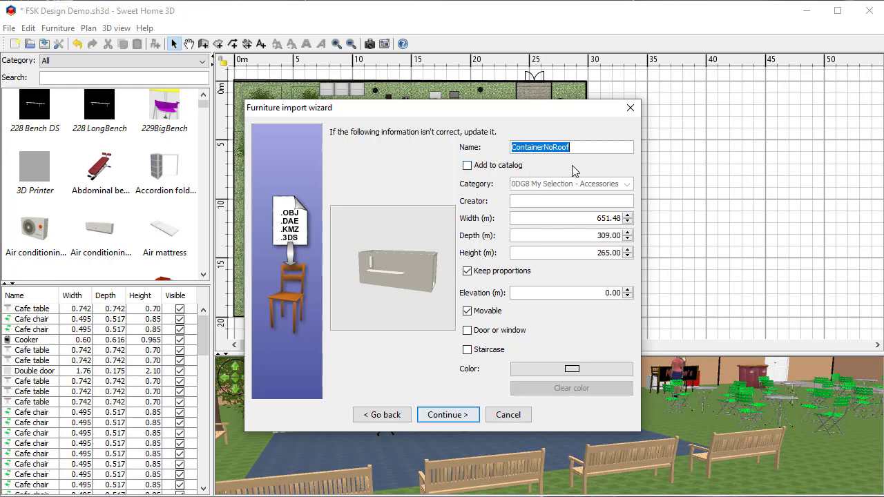
{"action": "left_click", "coordinate": [468, 165]}
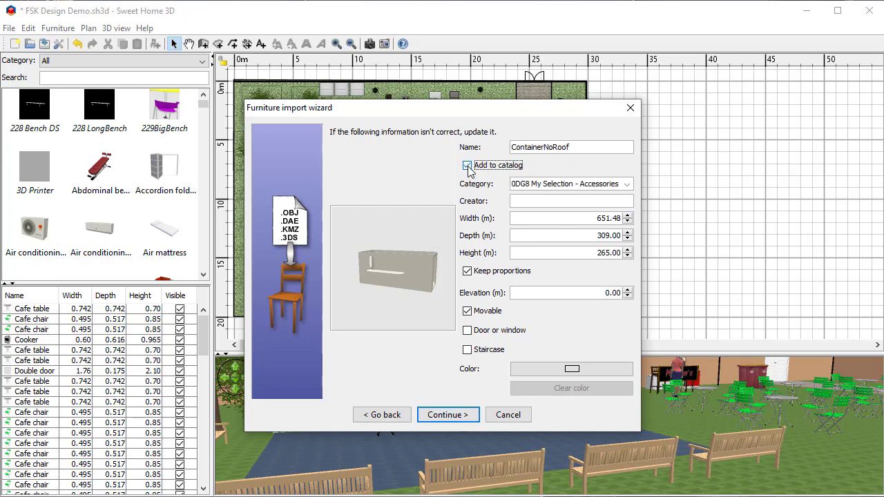
{"action": "left_click", "coordinate": [626, 184]}
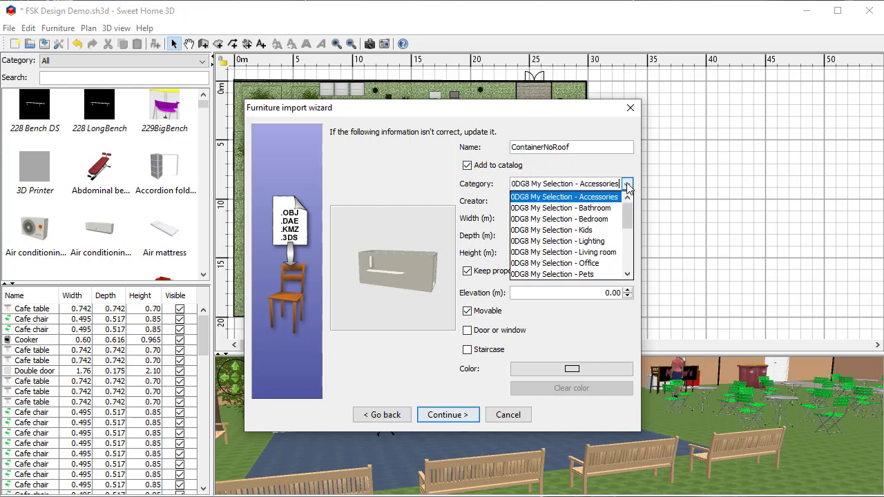
{"action": "left_click", "coordinate": [627, 275]}
{"action": "left_click", "coordinate": [627, 274]}
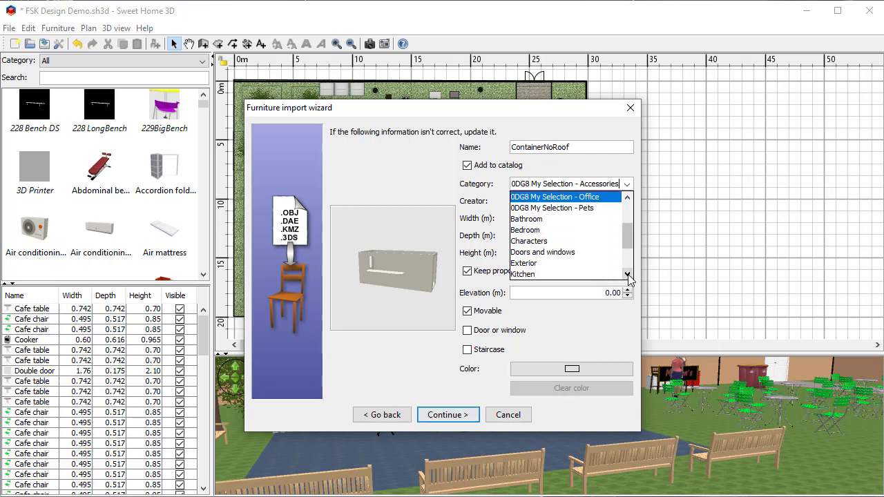
{"action": "left_click", "coordinate": [534, 264]}
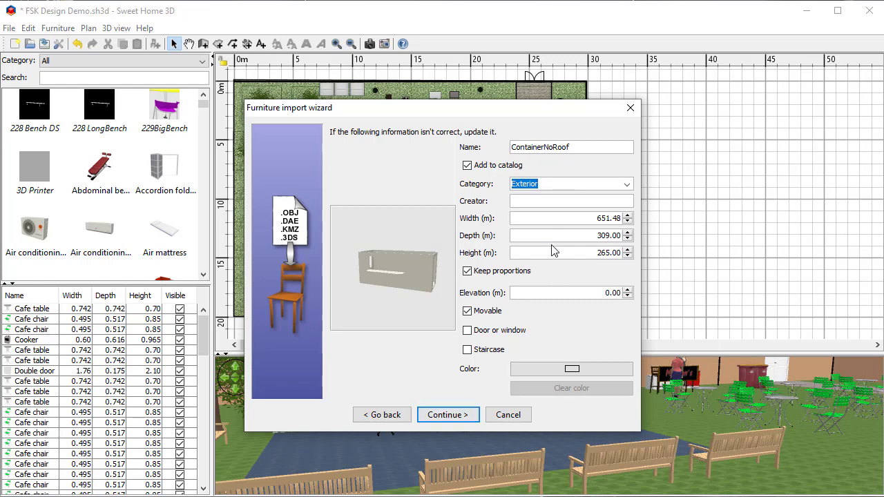
{"action": "left_click", "coordinate": [537, 199]}
{"action": "type", "text": "Russ"}
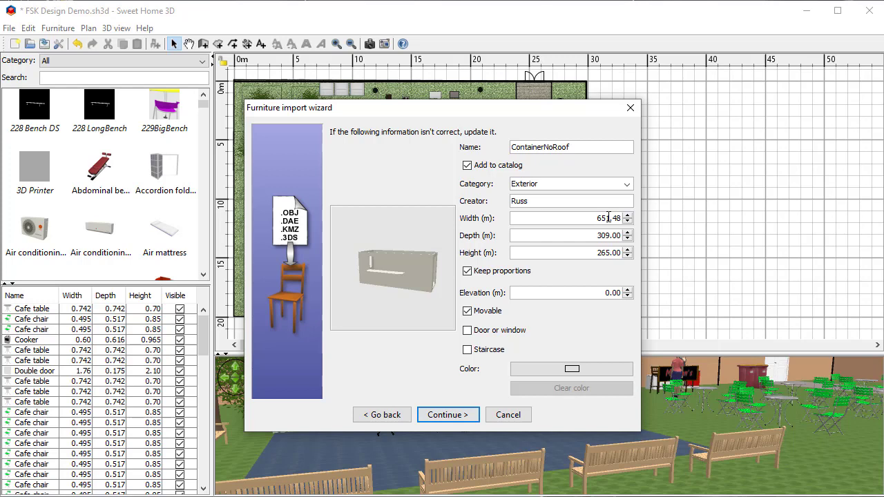
Step: Fix the width's decimal point so the container measures 6.515 × 3.09 × 2.65 m
{"action": "type", "text": "."}
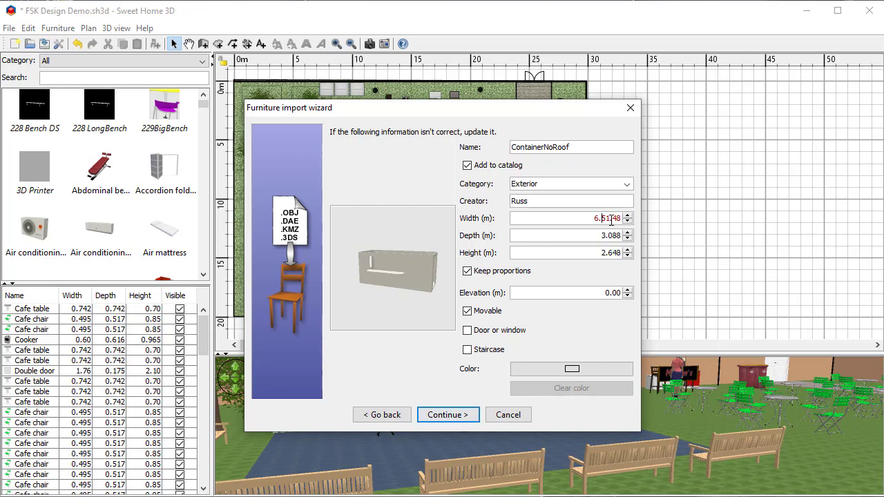
{"action": "key", "text": "BackSpace"}
{"action": "type", "text": "."}
{"action": "key", "text": "BackSpace"}
{"action": "key", "text": "BackSpace"}
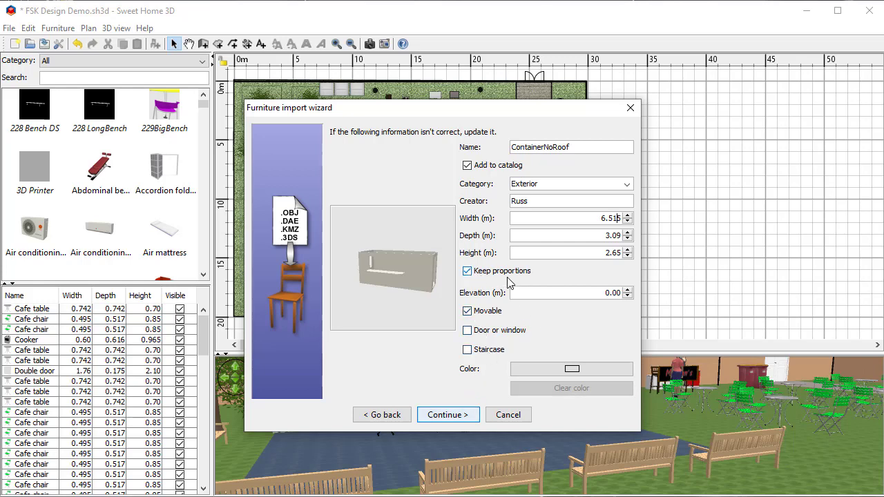
Step: Finish the container import, filter the catalog to Exterior with search 'con', and drag the container to top centre
{"action": "left_click", "coordinate": [449, 415]}
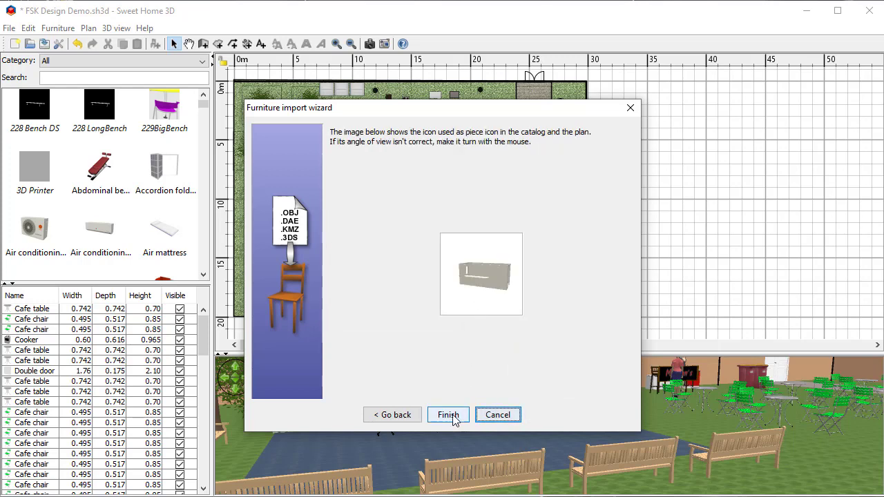
{"action": "left_click", "coordinate": [448, 414]}
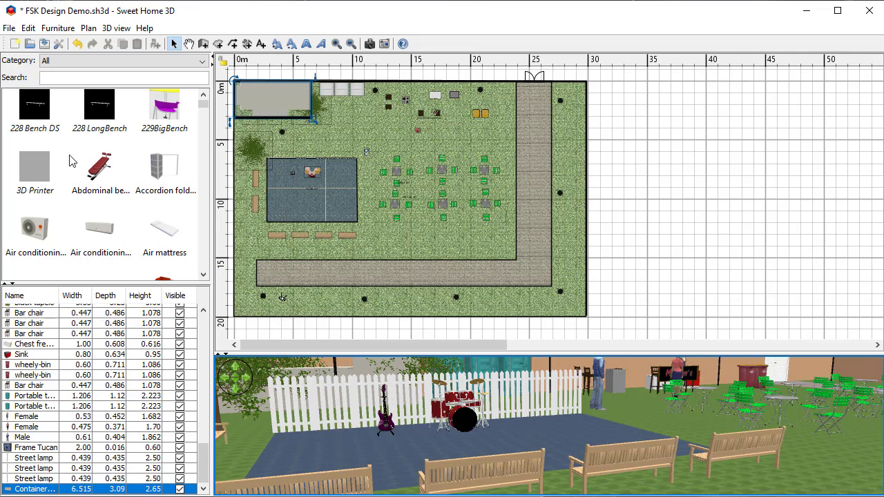
{"action": "left_click", "coordinate": [203, 62]}
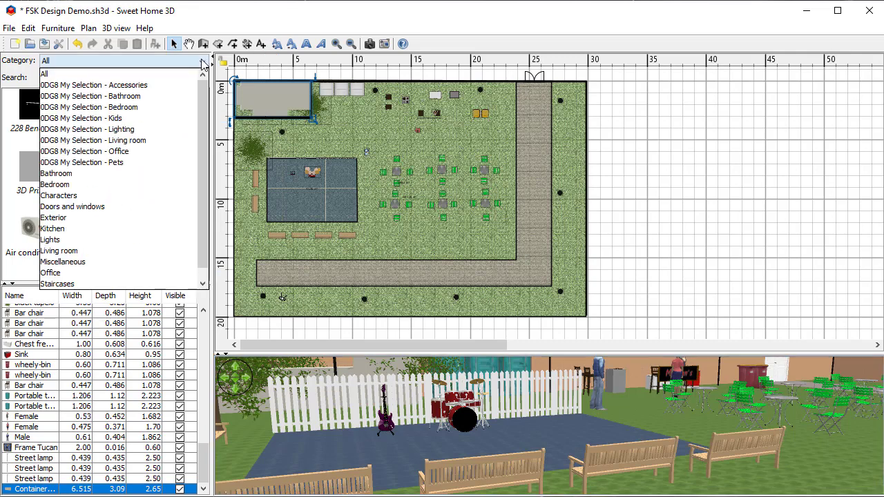
{"action": "left_click", "coordinate": [70, 217]}
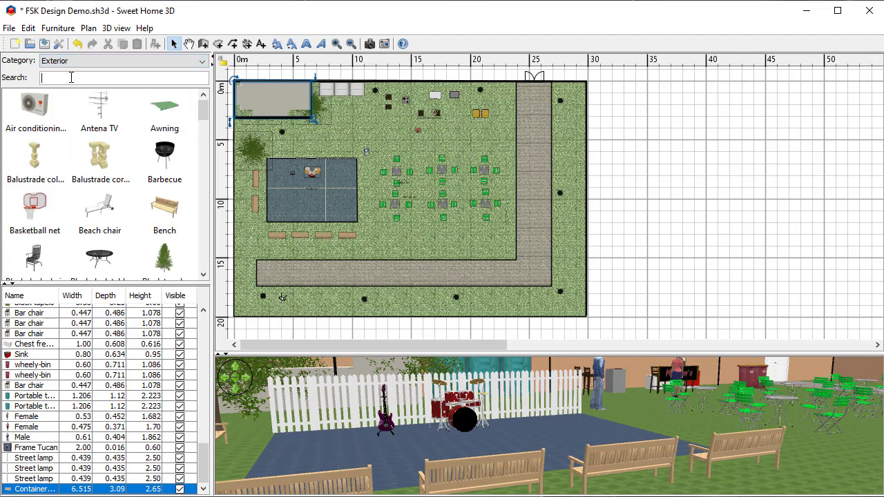
{"action": "type", "text": "con"}
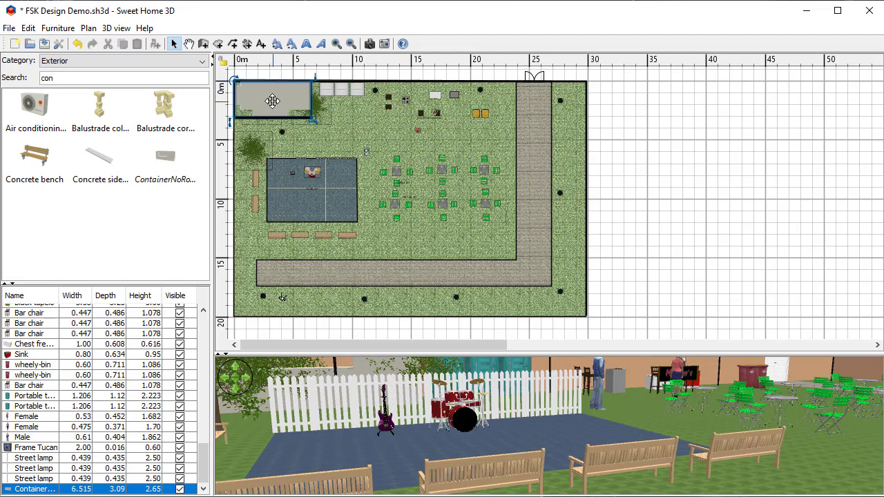
{"action": "left_click_drag", "start_coordinate": [273, 101], "coordinate": [448, 116]}
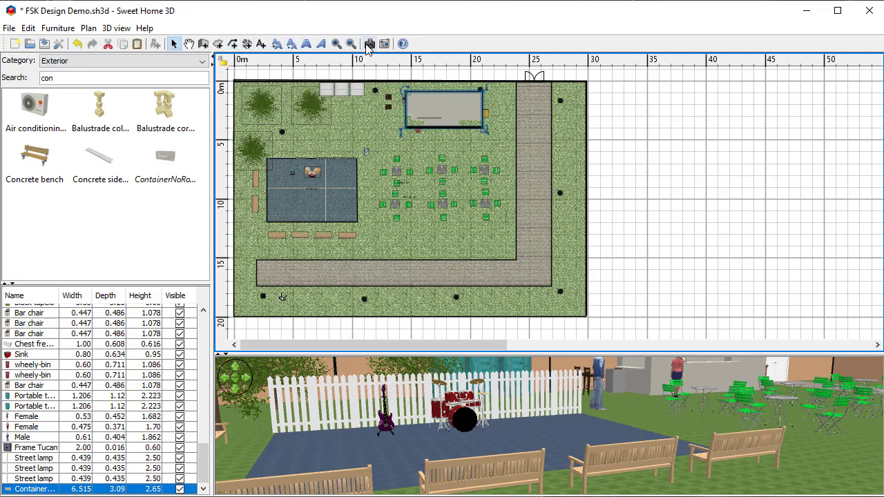
Step: Zoom in and nudge the container against the top wall, then enlarge the 3D view to check it
{"action": "left_click", "coordinate": [336, 43]}
{"action": "left_click", "coordinate": [336, 43]}
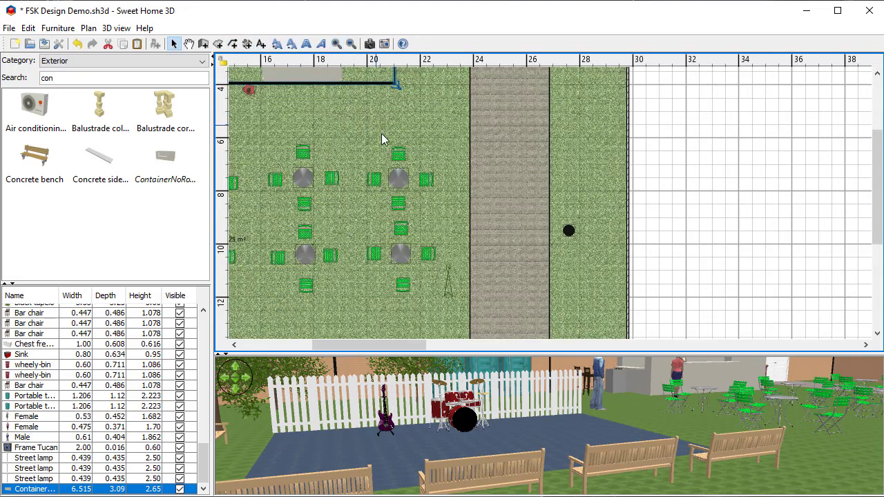
{"action": "left_click_drag", "start_coordinate": [879, 181], "coordinate": [880, 131]}
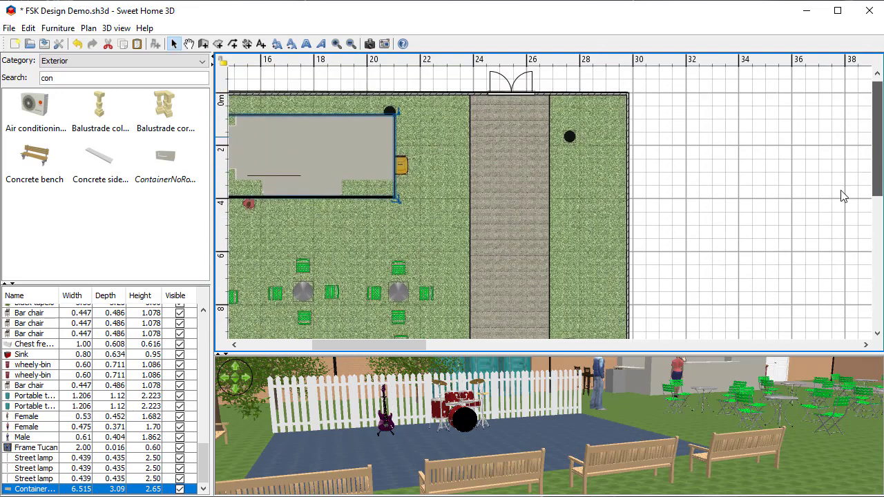
{"action": "left_click_drag", "start_coordinate": [414, 345], "coordinate": [377, 349]}
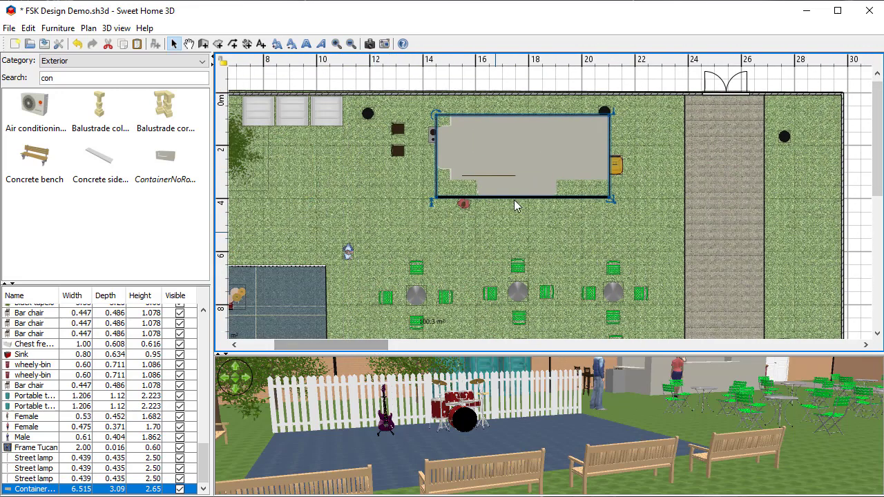
{"action": "left_click_drag", "start_coordinate": [537, 148], "coordinate": [511, 141]}
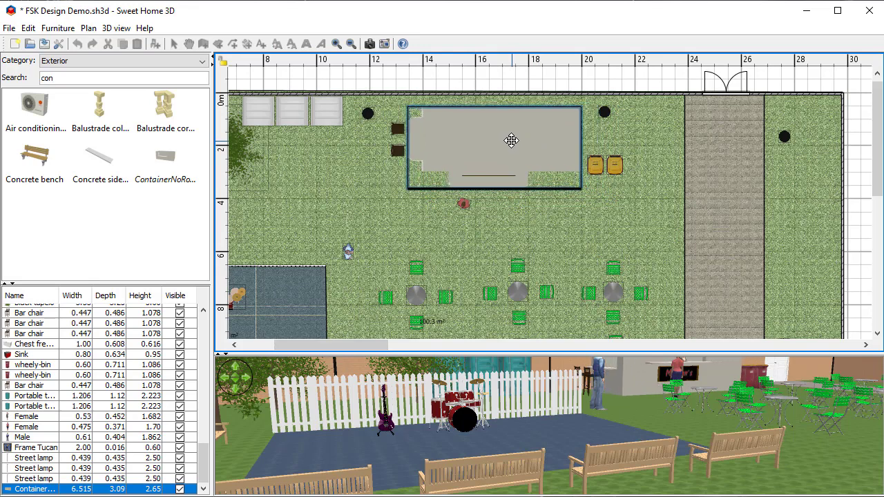
{"action": "left_click_drag", "start_coordinate": [511, 140], "coordinate": [511, 140]}
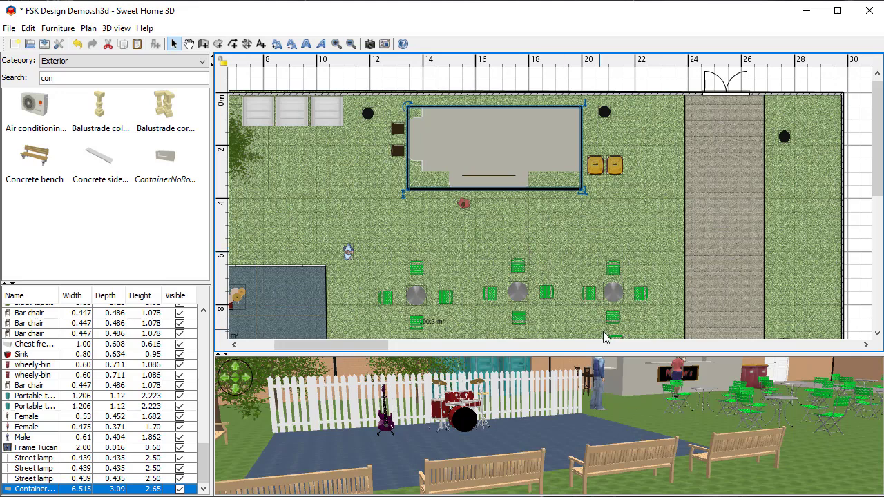
{"action": "left_click_drag", "start_coordinate": [609, 352], "coordinate": [625, 239]}
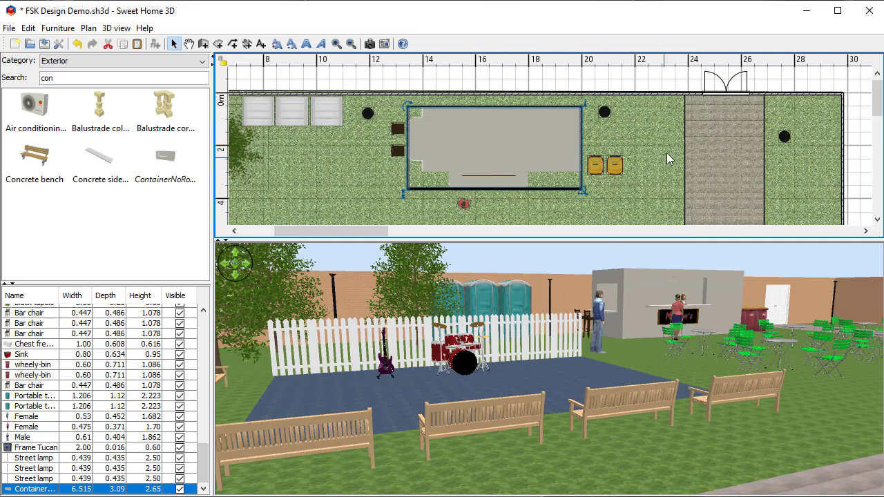
{"action": "left_click", "coordinate": [638, 127]}
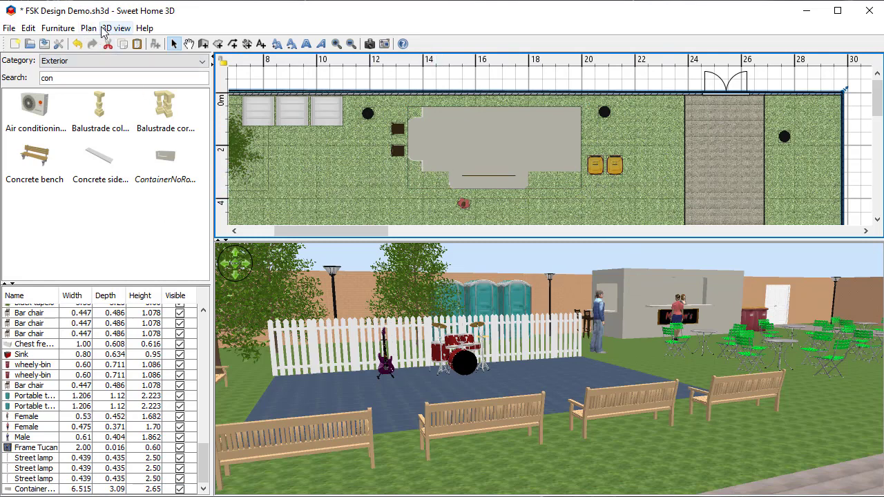
Step: Import ContainerRoof.dae as furniture and tip it to lie flat at the orientation step
{"action": "left_click", "coordinate": [58, 28]}
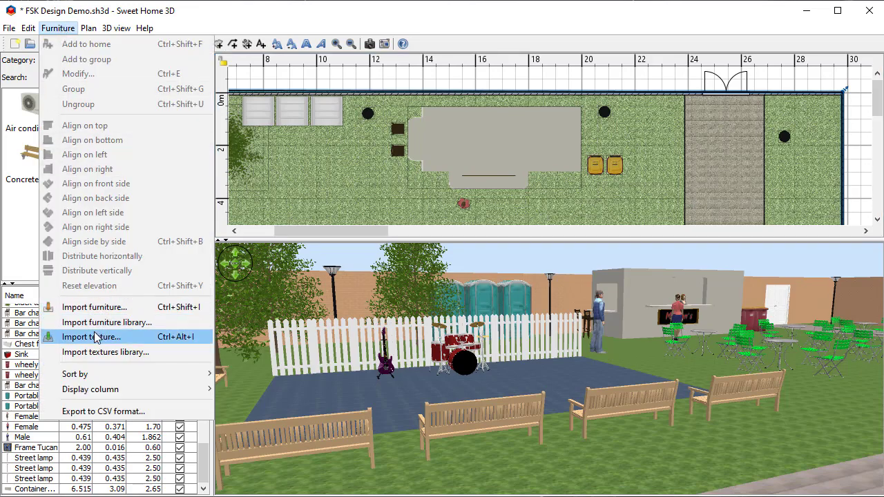
{"action": "left_click", "coordinate": [94, 307]}
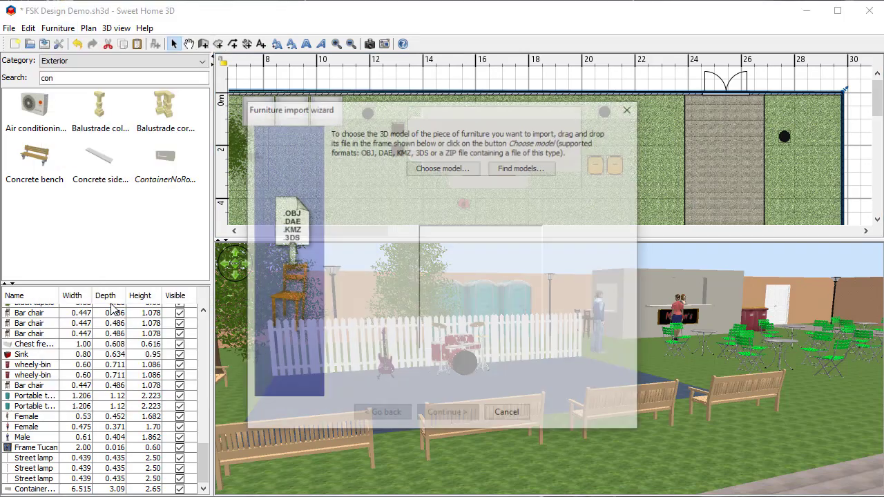
{"action": "left_click", "coordinate": [444, 167]}
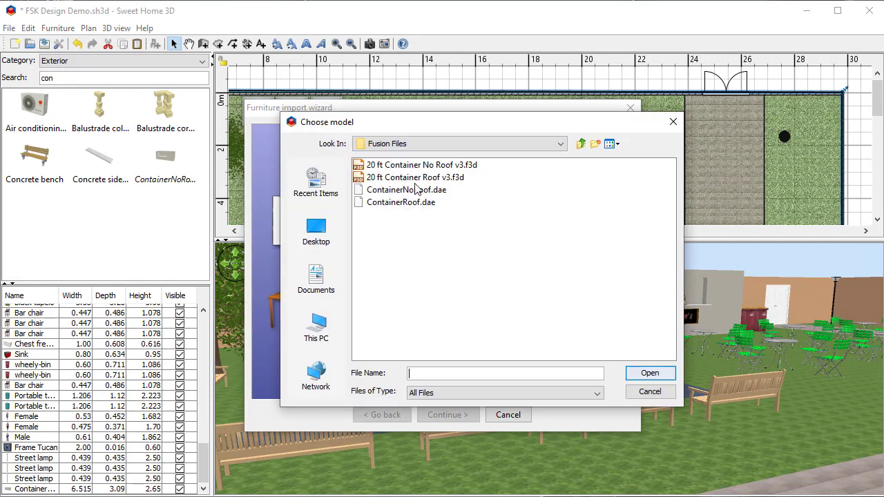
{"action": "left_click", "coordinate": [405, 203]}
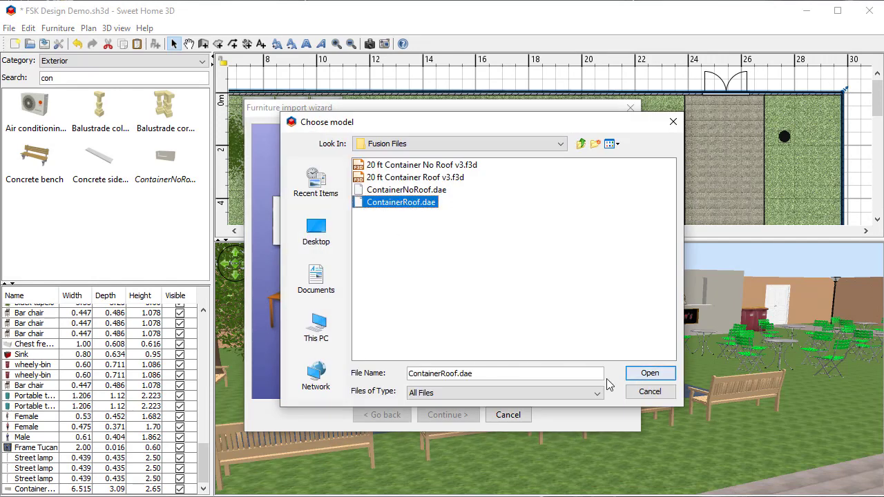
{"action": "left_click", "coordinate": [649, 373]}
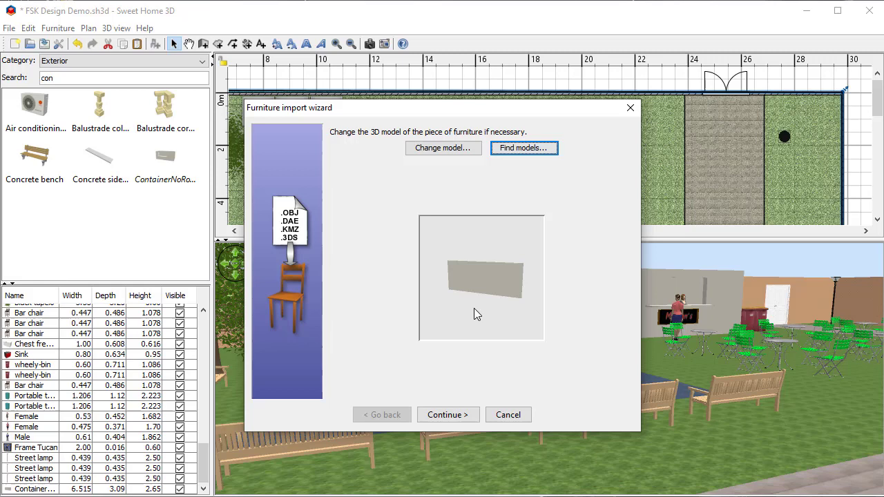
{"action": "left_click", "coordinate": [449, 416]}
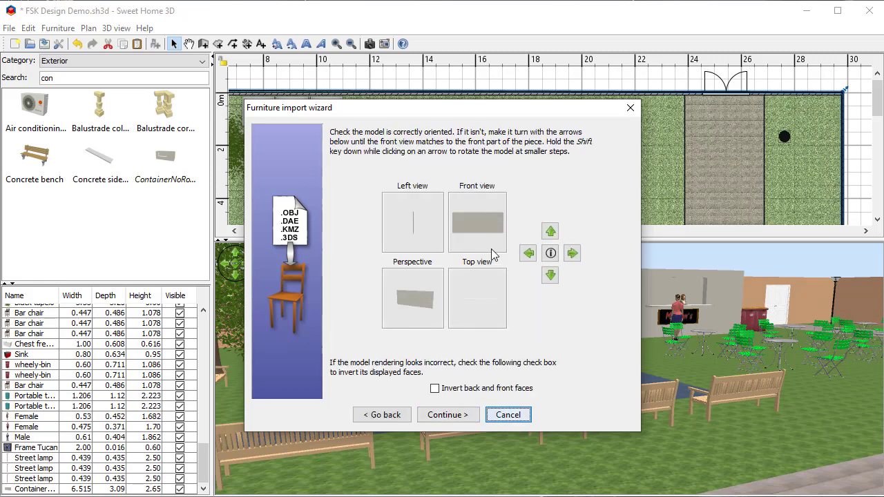
{"action": "left_click", "coordinate": [550, 230]}
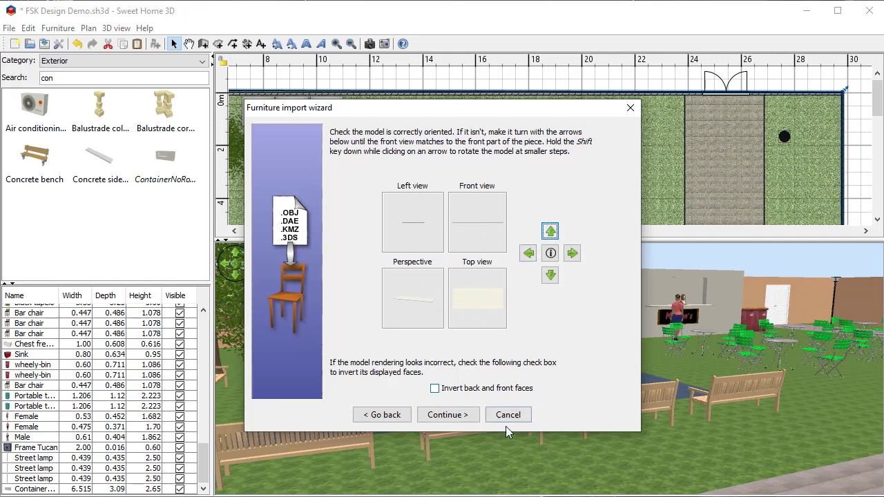
Step: Add the roof model to the catalog under Exterior and start filling in the creator
{"action": "left_click", "coordinate": [449, 415]}
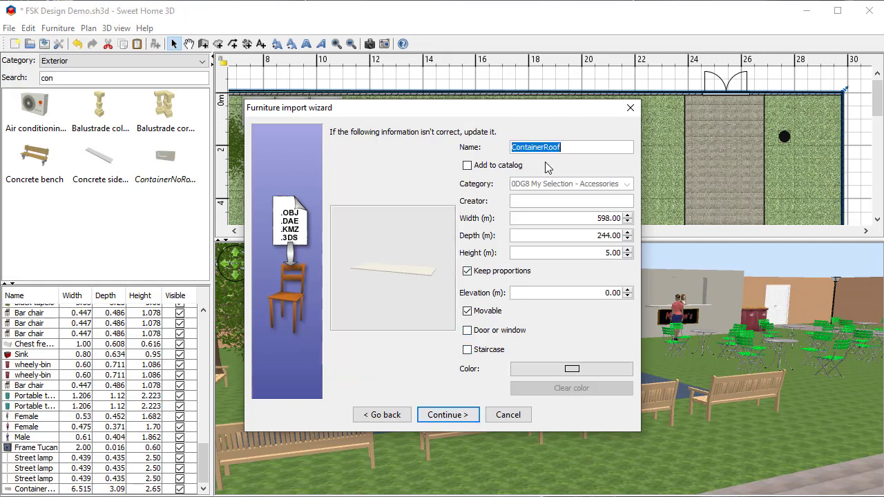
{"action": "left_click", "coordinate": [468, 166]}
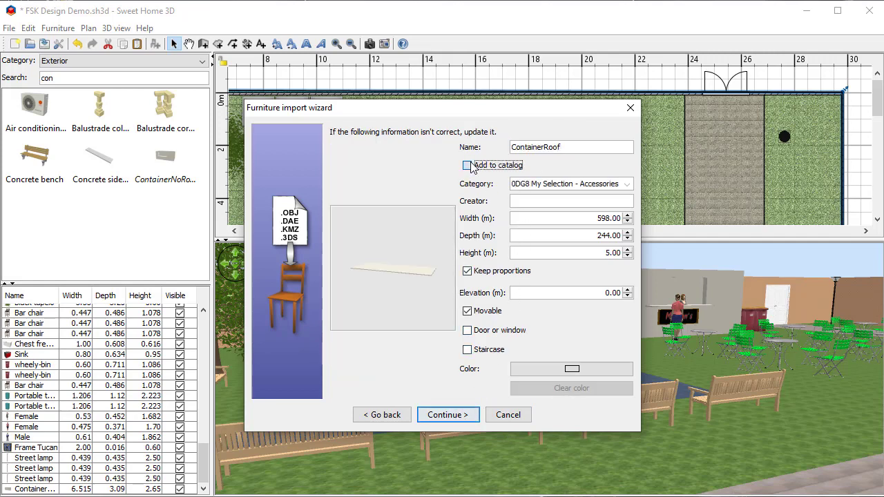
{"action": "left_click", "coordinate": [627, 184]}
{"action": "left_click", "coordinate": [627, 274]}
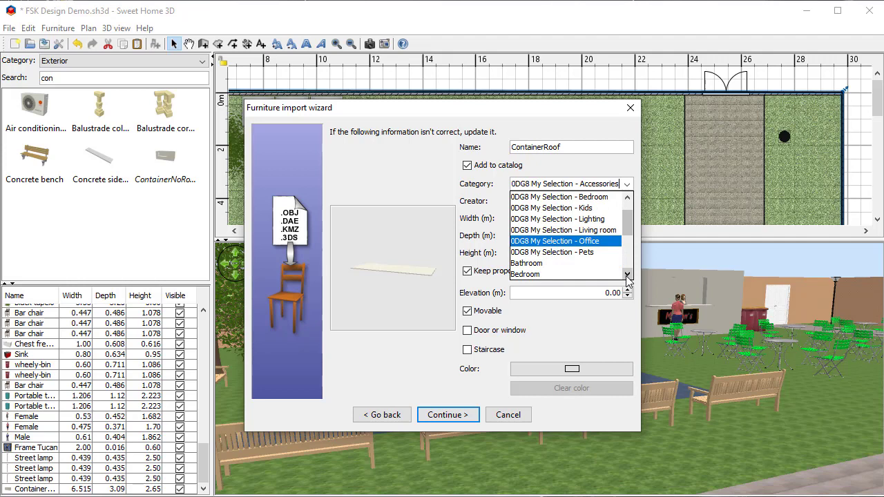
{"action": "scroll", "coordinate": [627, 274], "scroll_direction": "down", "scroll_amount": 3}
{"action": "left_click", "coordinate": [529, 252]}
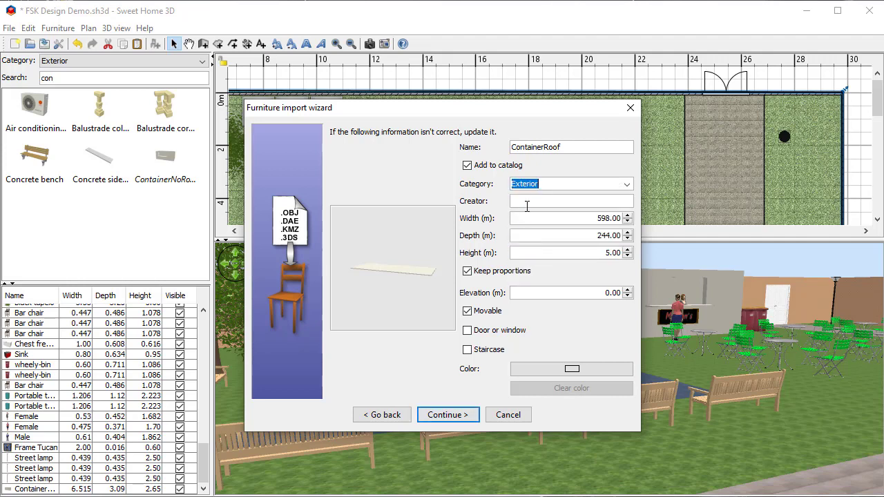
{"action": "left_click", "coordinate": [526, 201]}
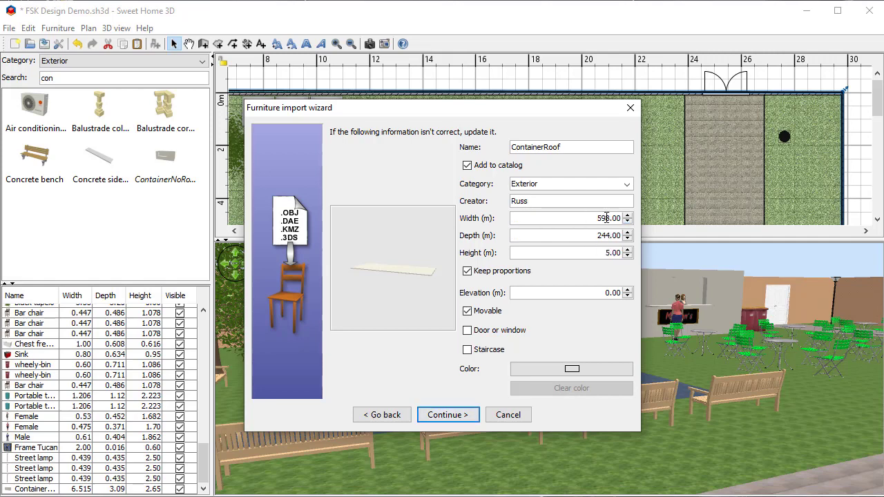
Step: Correct the roof width to 5.98 m and finish the import
{"action": "left_click", "coordinate": [606, 217]}
{"action": "type", "text": "."}
{"action": "key", "text": "BackSpace"}
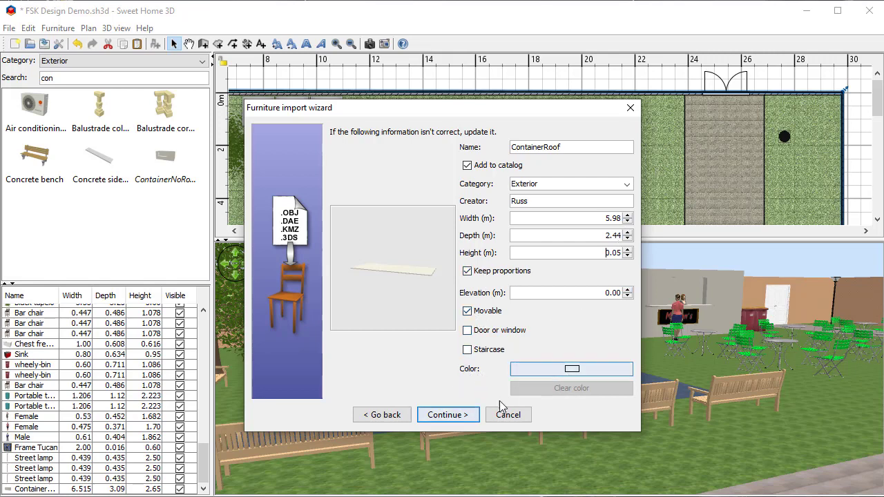
{"action": "left_click", "coordinate": [452, 415]}
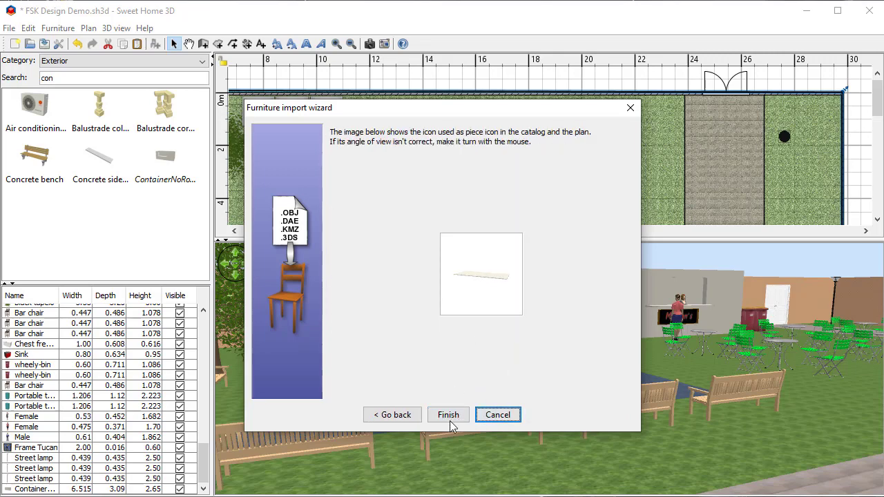
{"action": "left_click", "coordinate": [449, 415]}
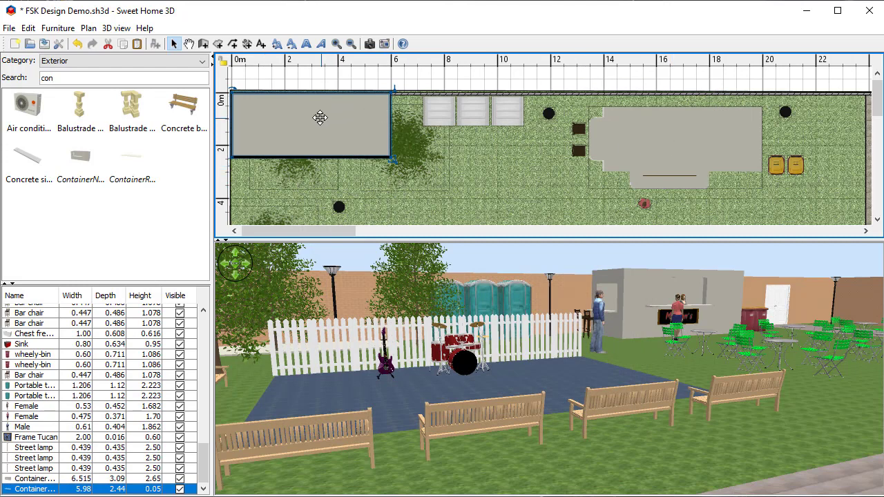
Step: Drag the roof onto the container, then hide and reshow it with its Visible checkbox
{"action": "left_click_drag", "start_coordinate": [322, 117], "coordinate": [690, 131]}
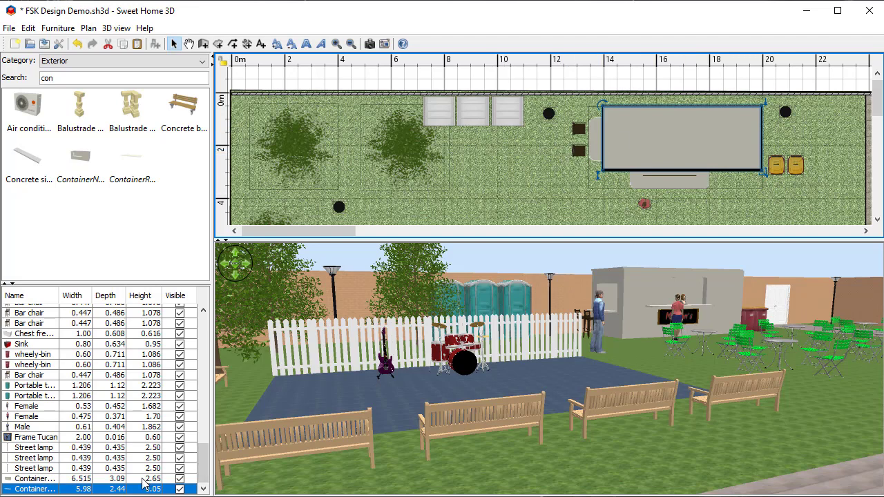
{"action": "left_click", "coordinate": [38, 490]}
{"action": "left_click", "coordinate": [38, 479]}
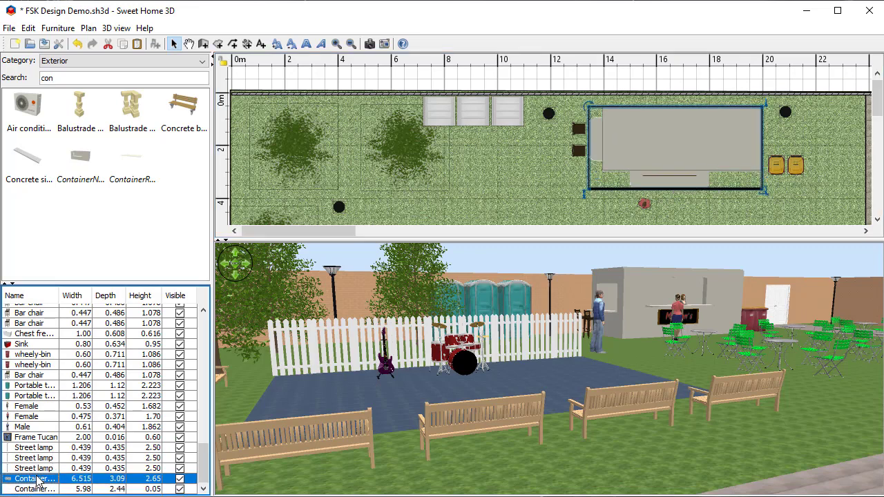
{"action": "left_click", "coordinate": [38, 489]}
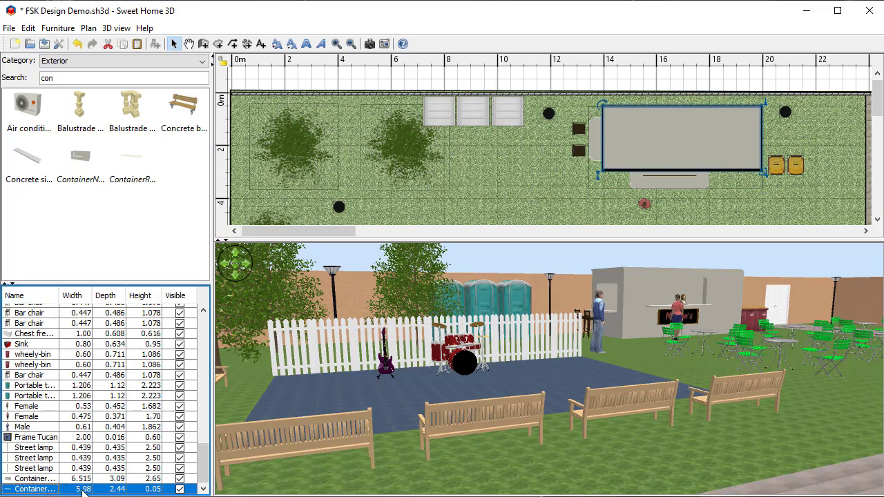
{"action": "left_click", "coordinate": [180, 489]}
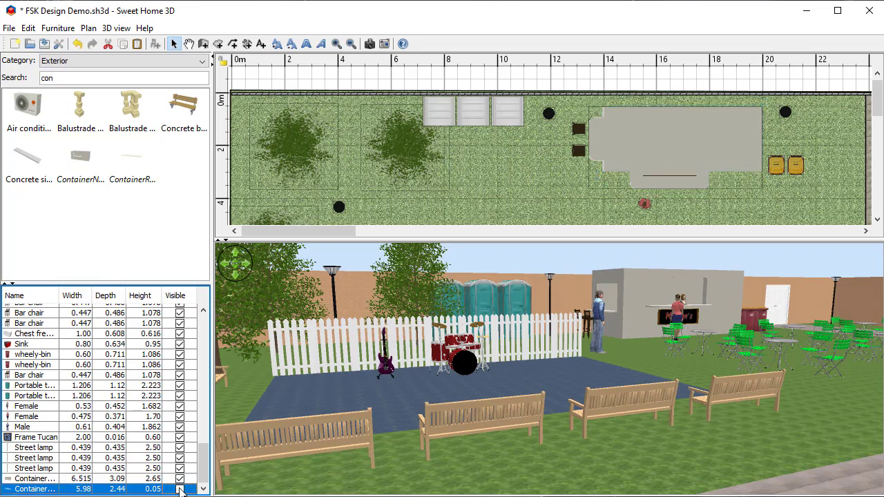
{"action": "left_click", "coordinate": [180, 489]}
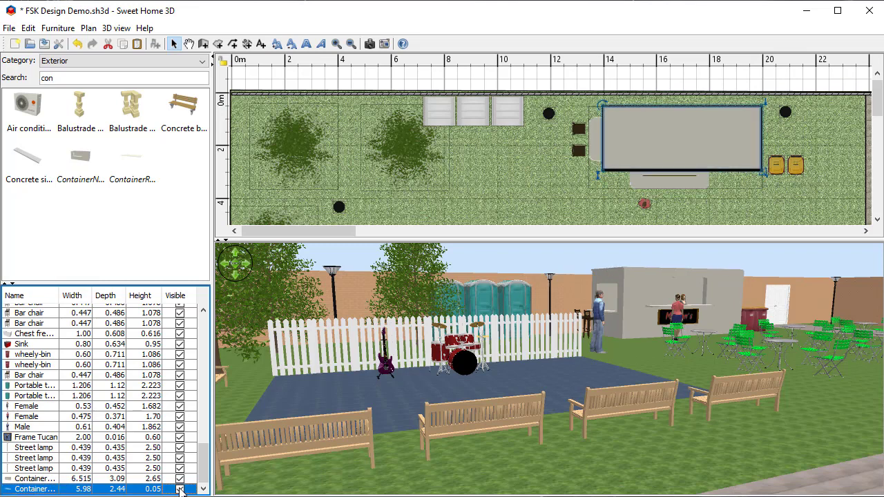
Step: Color the ContainerRoof piece plain red (#ED2B00)
{"action": "double_click", "coordinate": [34, 489]}
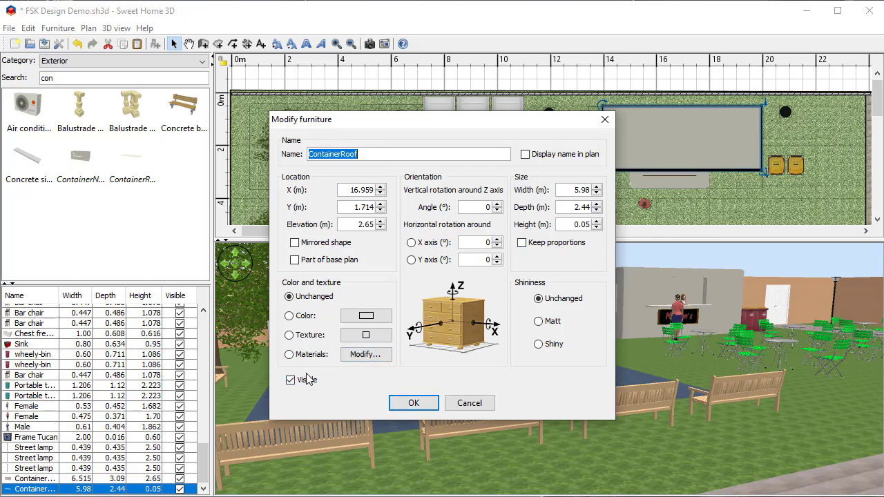
{"action": "left_click", "coordinate": [289, 317]}
{"action": "left_click", "coordinate": [365, 316]}
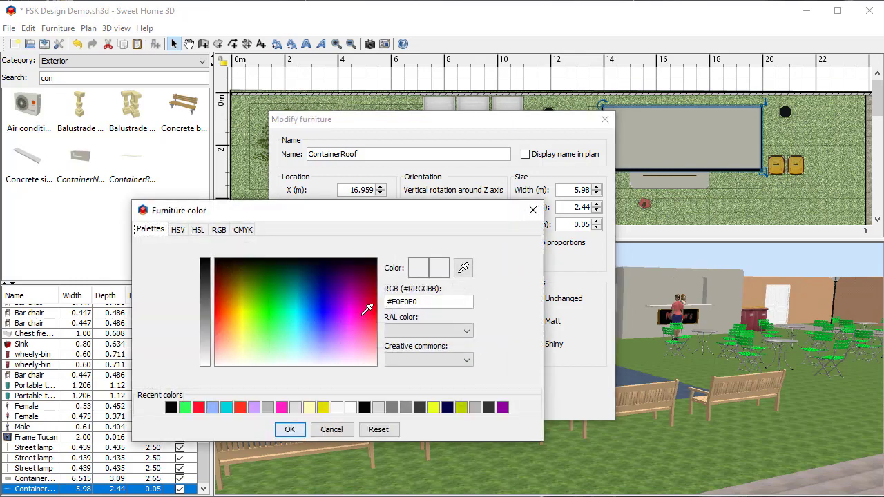
{"action": "left_click", "coordinate": [223, 297]}
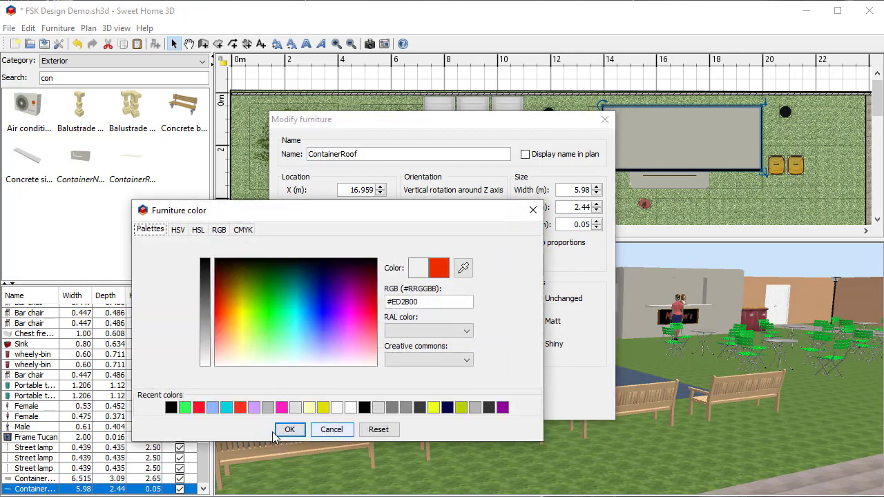
{"action": "left_click", "coordinate": [289, 429]}
{"action": "left_click", "coordinate": [411, 401]}
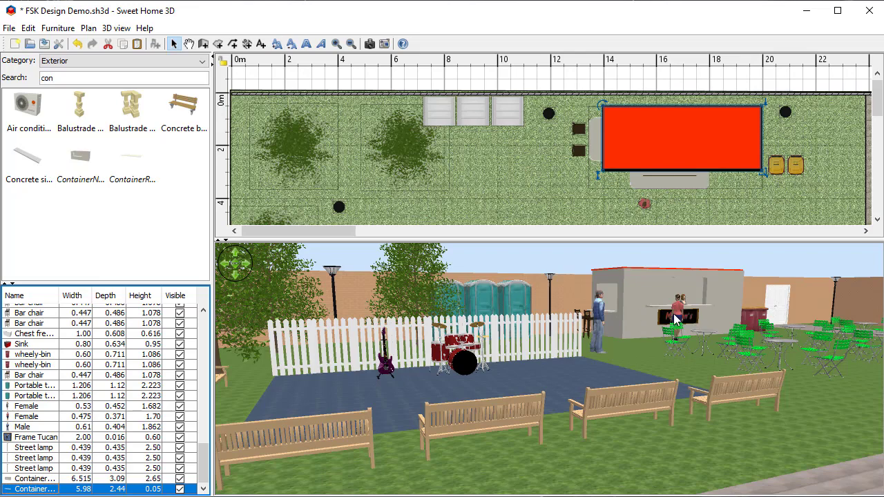
{"action": "left_click", "coordinate": [637, 362]}
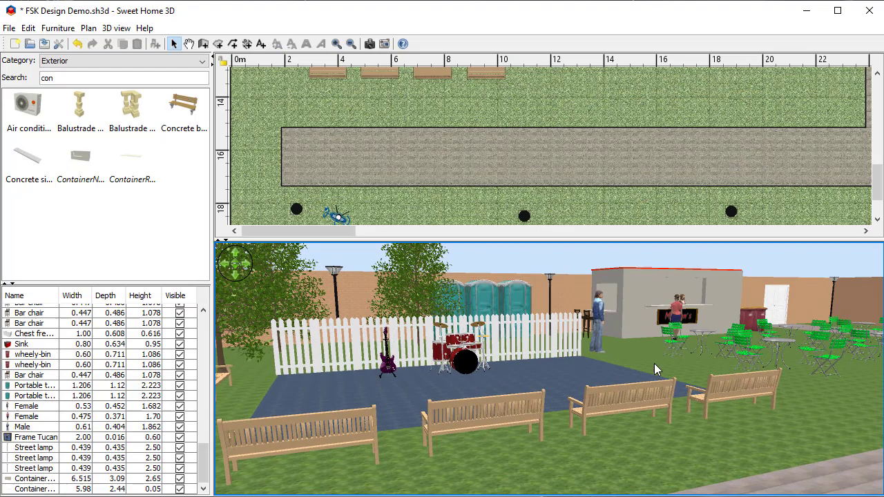
{"action": "left_click_drag", "start_coordinate": [612, 355], "coordinate": [634, 351]}
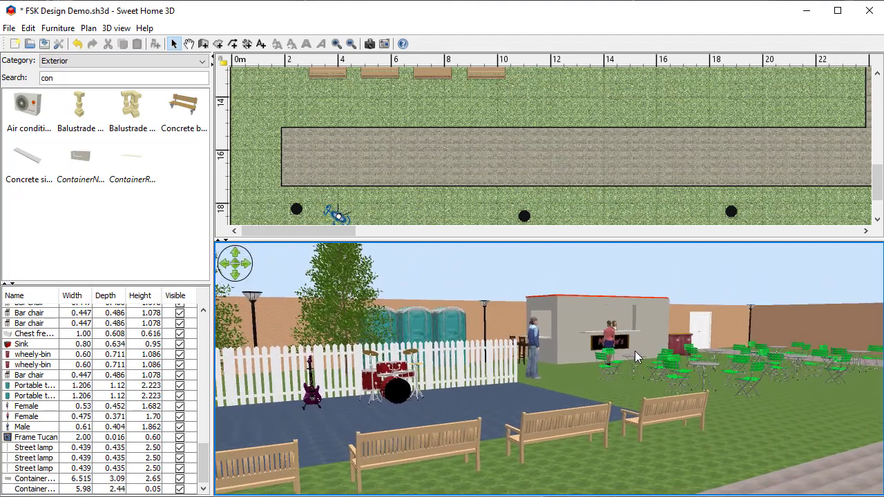
{"action": "right_click", "coordinate": [635, 351]}
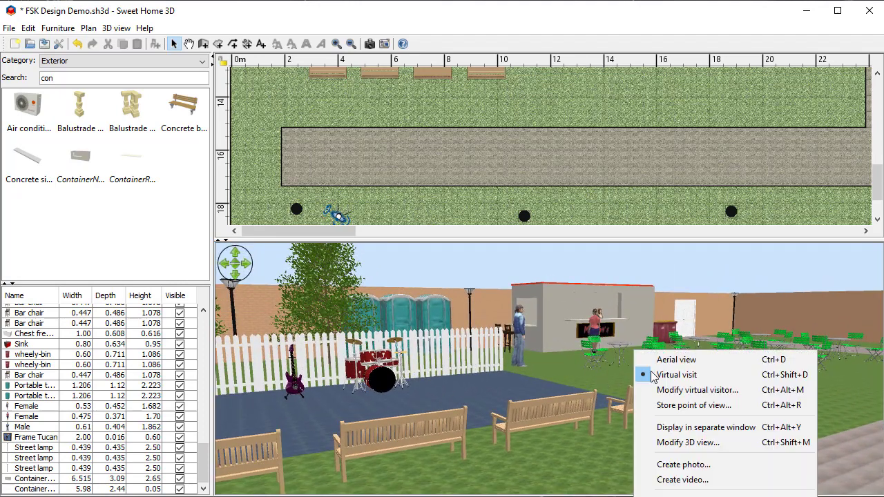
{"action": "left_click", "coordinate": [800, 275]}
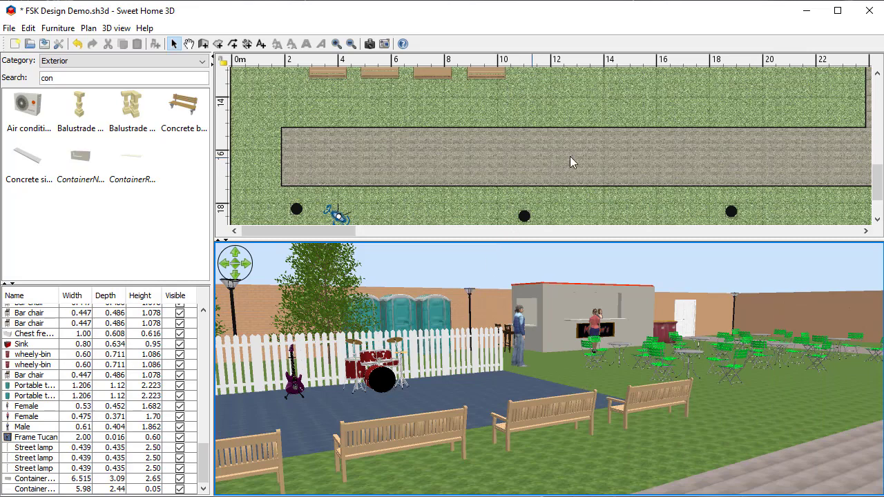
{"action": "left_click_drag", "start_coordinate": [877, 183], "coordinate": [876, 96]}
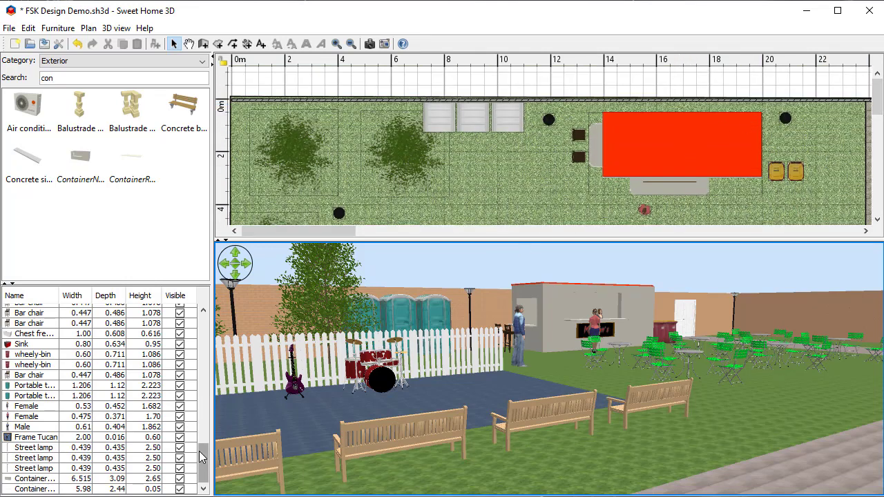
Step: Hide the red roof and drag the female figure onto the container building
{"action": "left_click", "coordinate": [180, 489]}
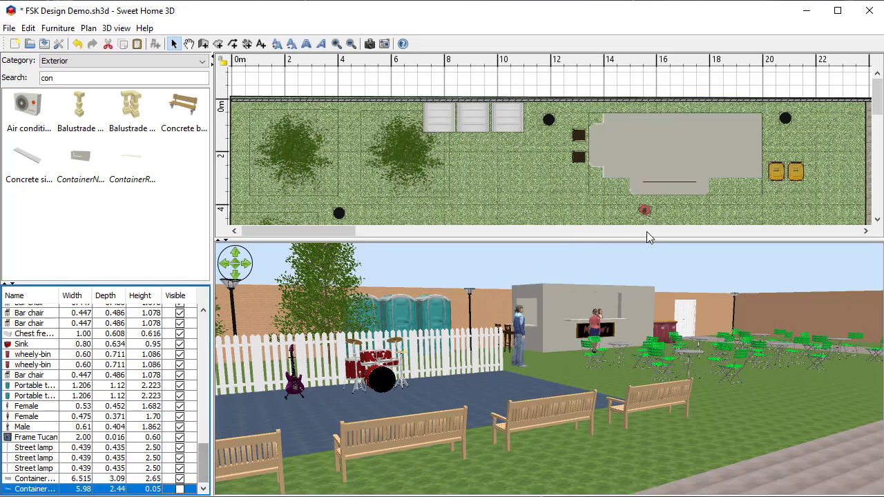
{"action": "left_click", "coordinate": [777, 173]}
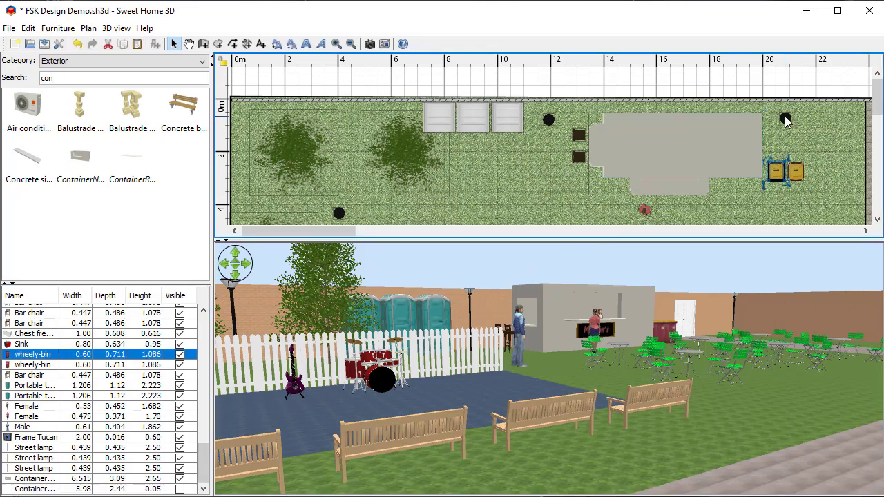
{"action": "left_click", "coordinate": [643, 208]}
{"action": "left_click_drag", "start_coordinate": [643, 208], "coordinate": [657, 146]}
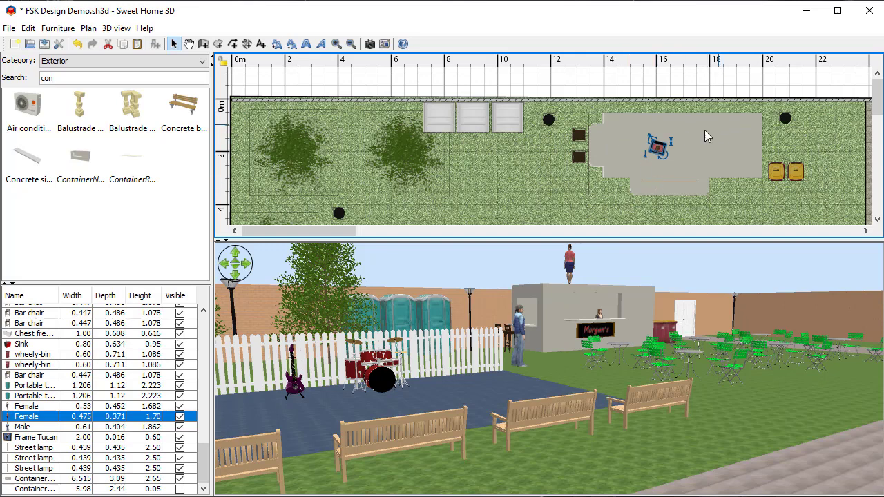
Step: Set the female figure's elevation to 0 m
{"action": "double_click", "coordinate": [661, 146]}
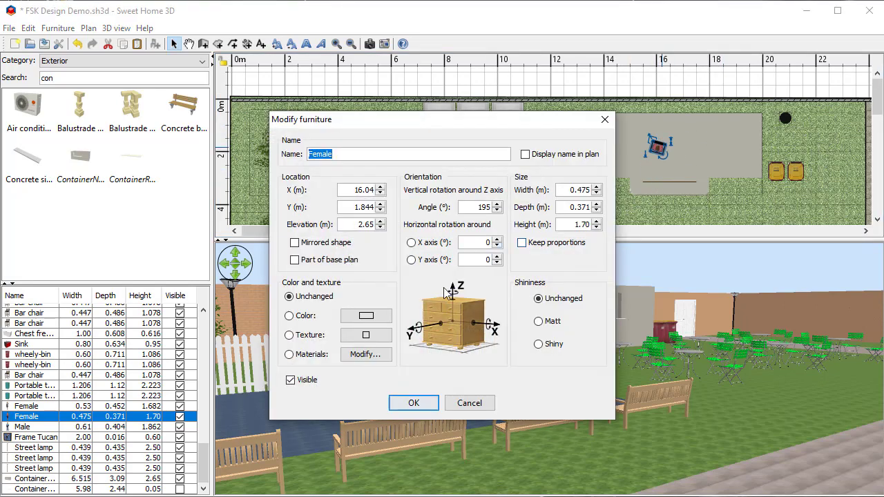
{"action": "left_click", "coordinate": [361, 224]}
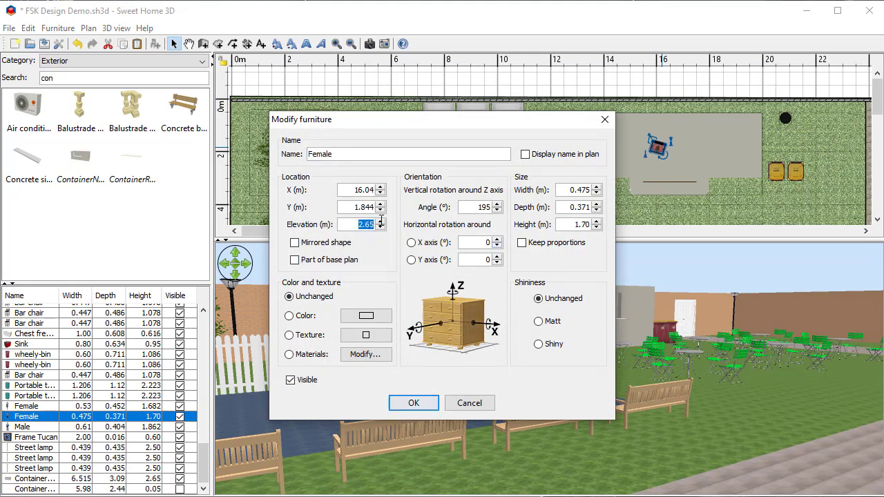
{"action": "type", "text": "0"}
{"action": "left_click", "coordinate": [414, 403]}
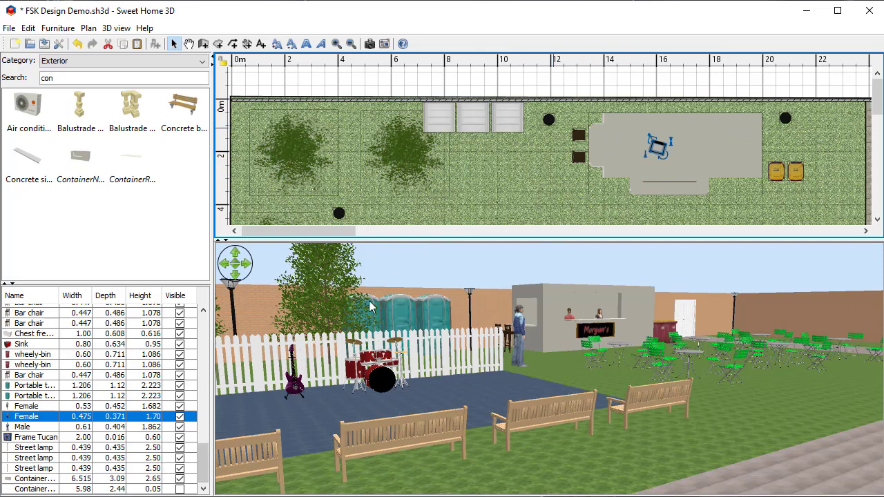
Step: Color the ContainerNoRoof container plain cyan (#3DFFFA)
{"action": "double_click", "coordinate": [36, 480]}
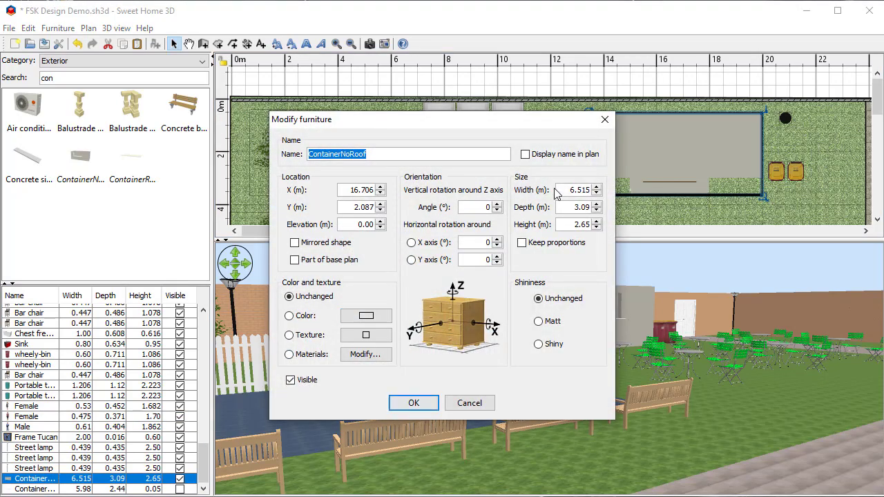
{"action": "left_click", "coordinate": [289, 315]}
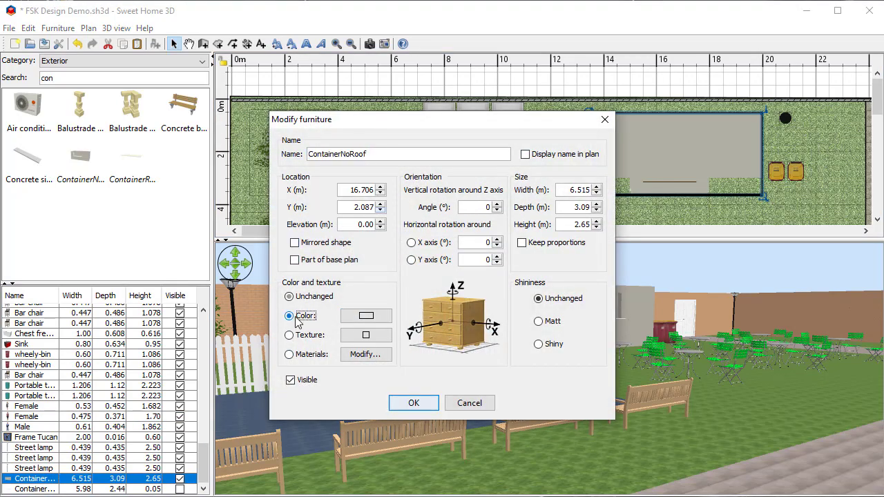
{"action": "left_click", "coordinate": [365, 315]}
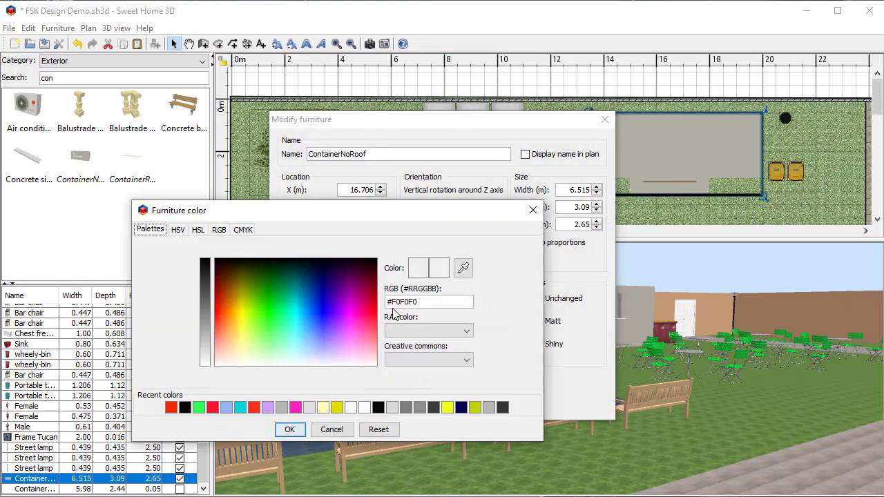
{"action": "left_click", "coordinate": [302, 318]}
{"action": "left_click", "coordinate": [289, 429]}
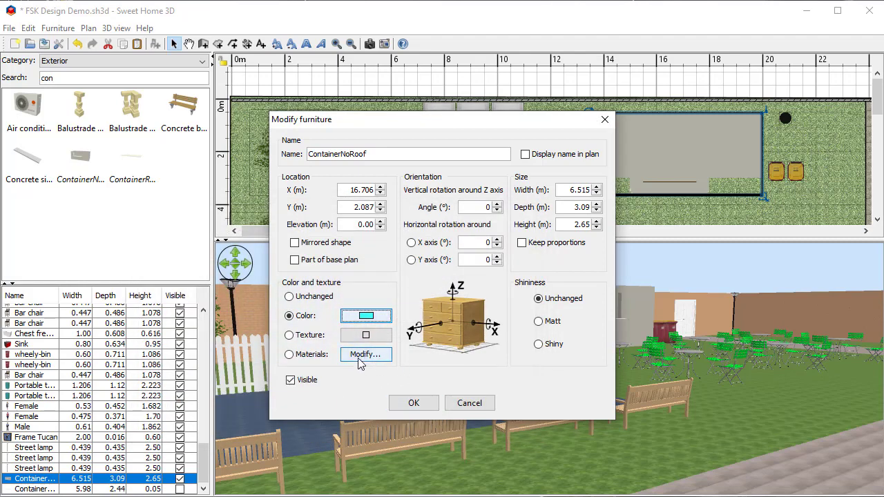
{"action": "left_click", "coordinate": [418, 406]}
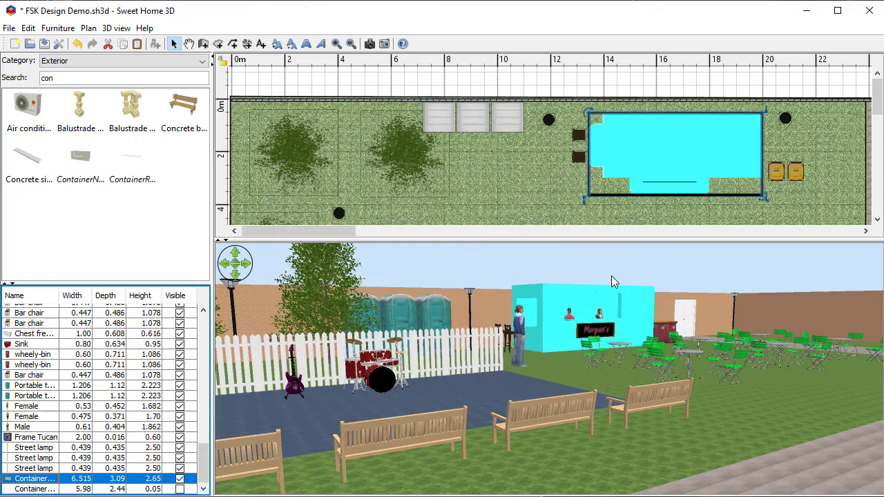